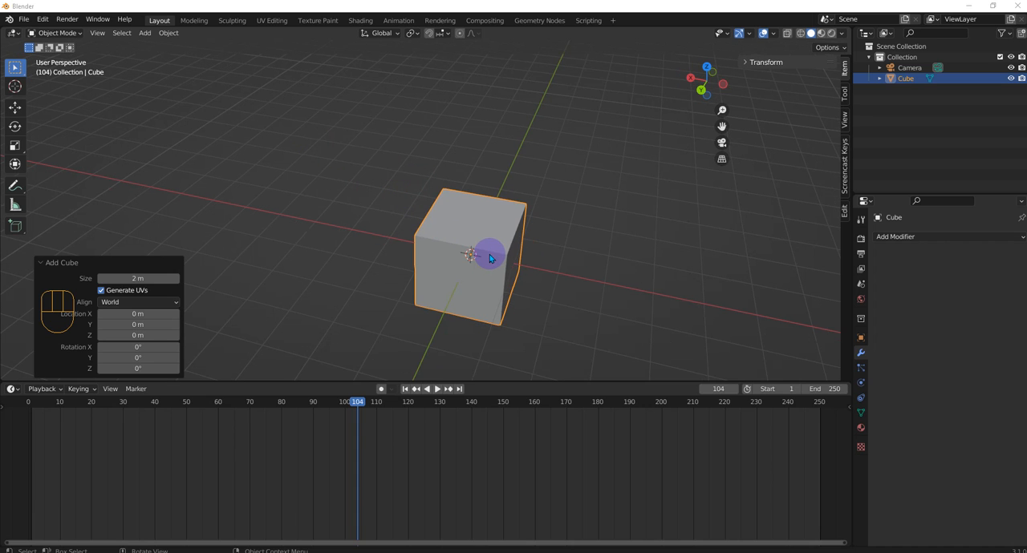
- In Edit Mode, add one centred loop cut that splits the cube into two halves along the Y axis
{"action": "middle_click_drag", "start_coordinate": [516, 291], "coordinate": [527, 271]}
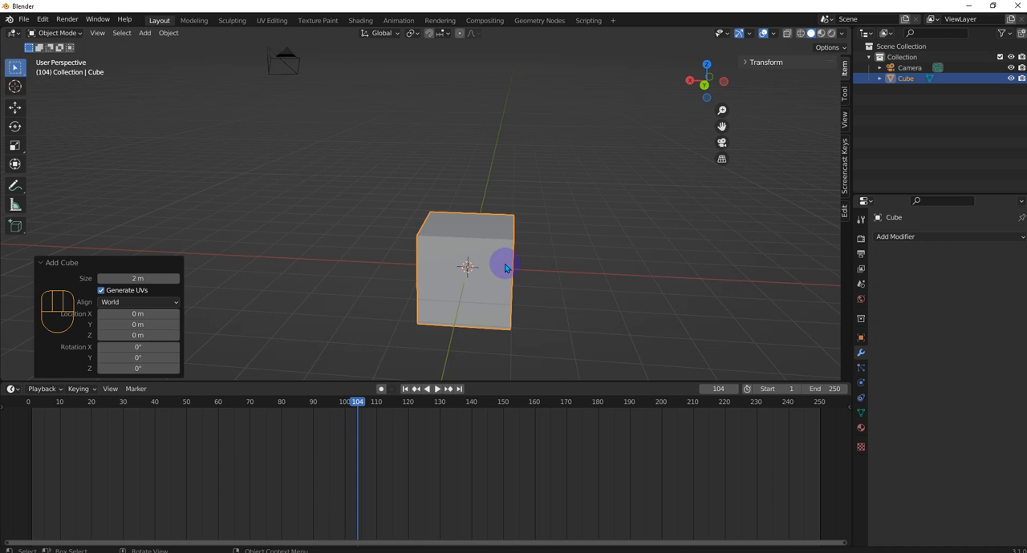
{"action": "key", "text": "Tab"}
{"action": "left_click", "coordinate": [571, 268]}
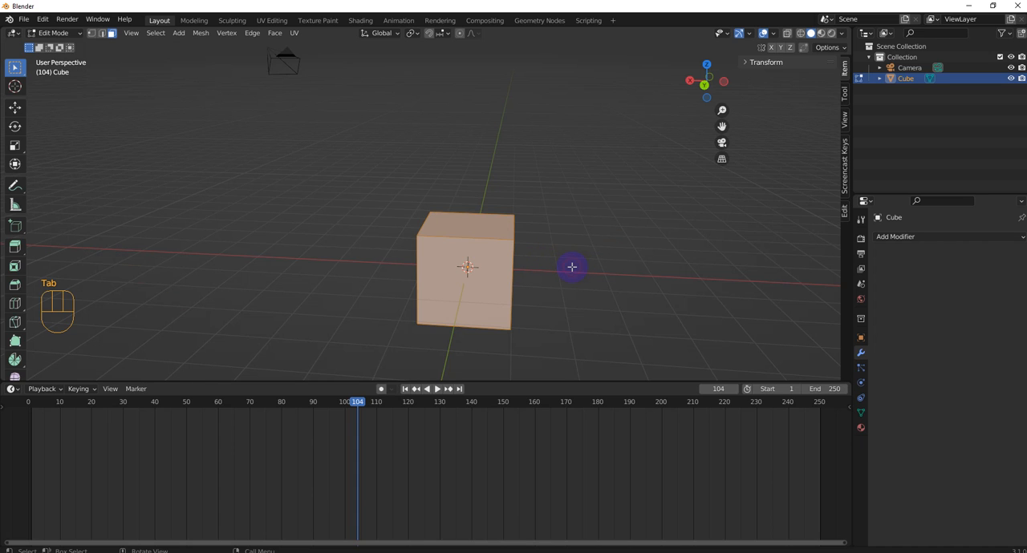
{"action": "middle_click_drag", "start_coordinate": [488, 252], "coordinate": [504, 268]}
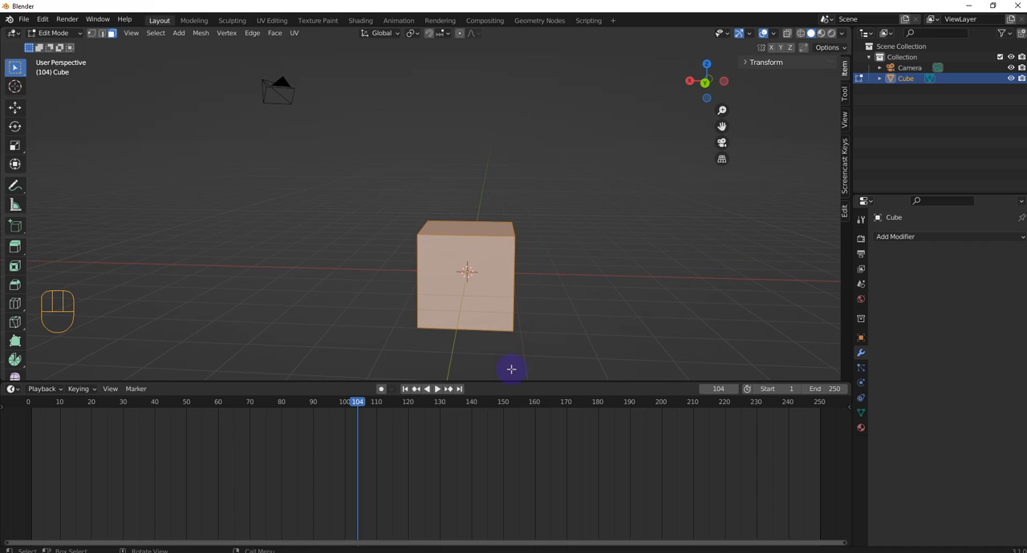
{"action": "key", "text": "KP_1"}
{"action": "key", "text": "KP_3"}
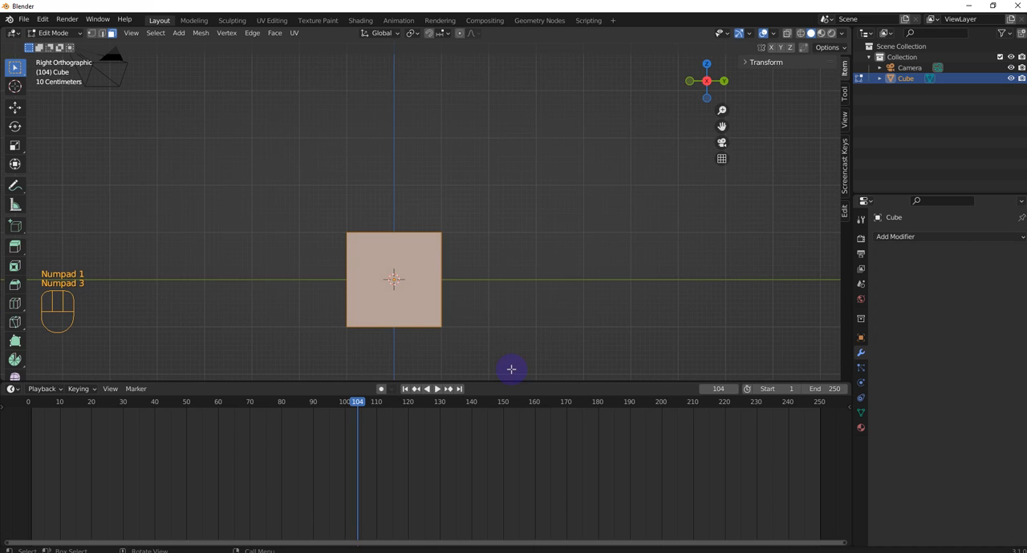
{"action": "key", "text": "Tab"}
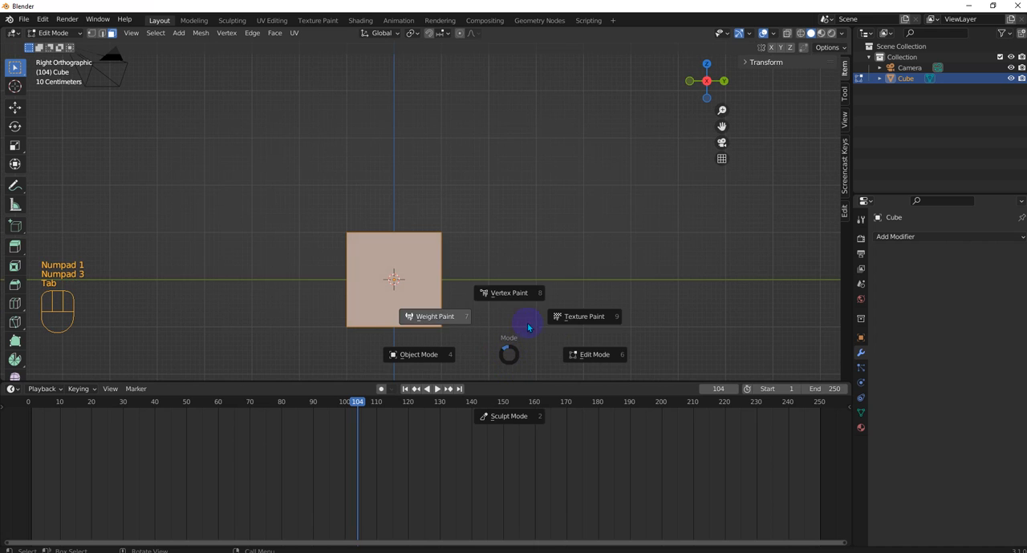
{"action": "key", "text": "ctrl+r"}
{"action": "key", "text": "ctrl+r"}
{"action": "key", "text": "ctrl+r"}
{"action": "left_click", "coordinate": [405, 233]}
{"action": "key", "text": "Escape"}
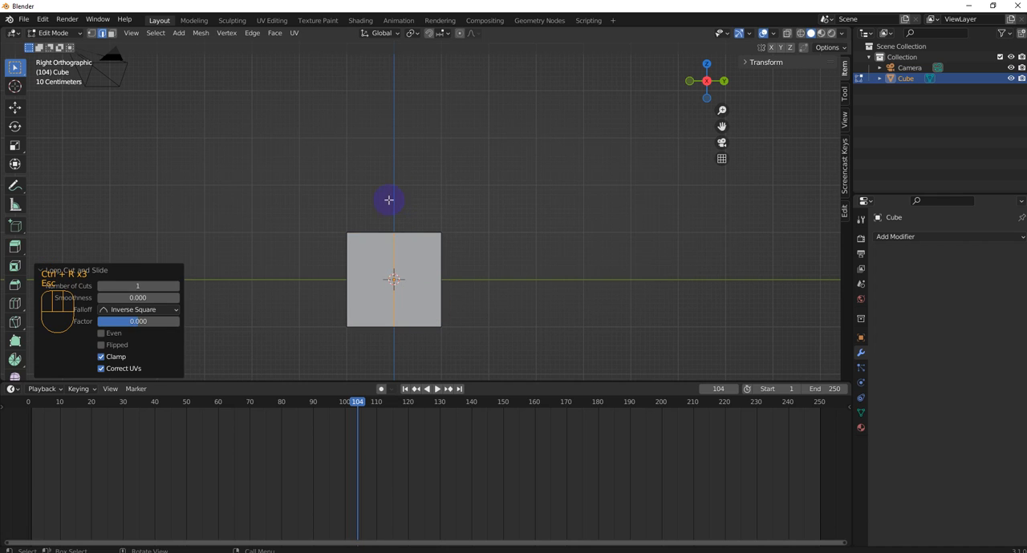
- Turn on X-ray and delete all faces of the cube's positive-Y half
{"action": "left_click", "coordinate": [787, 33]}
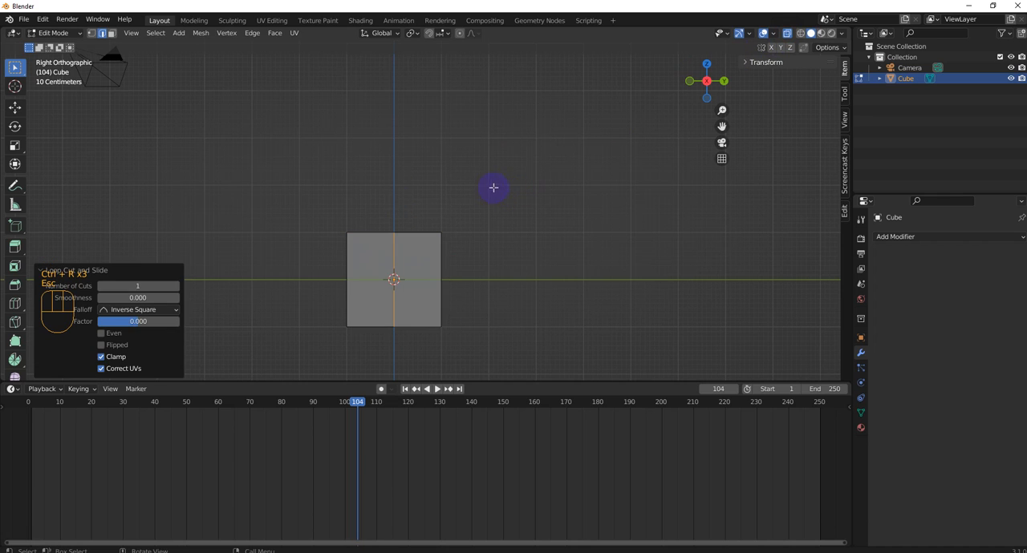
{"action": "left_click", "coordinate": [111, 33]}
{"action": "left_click_drag", "start_coordinate": [495, 194], "coordinate": [406, 374]}
{"action": "key", "text": "x"}
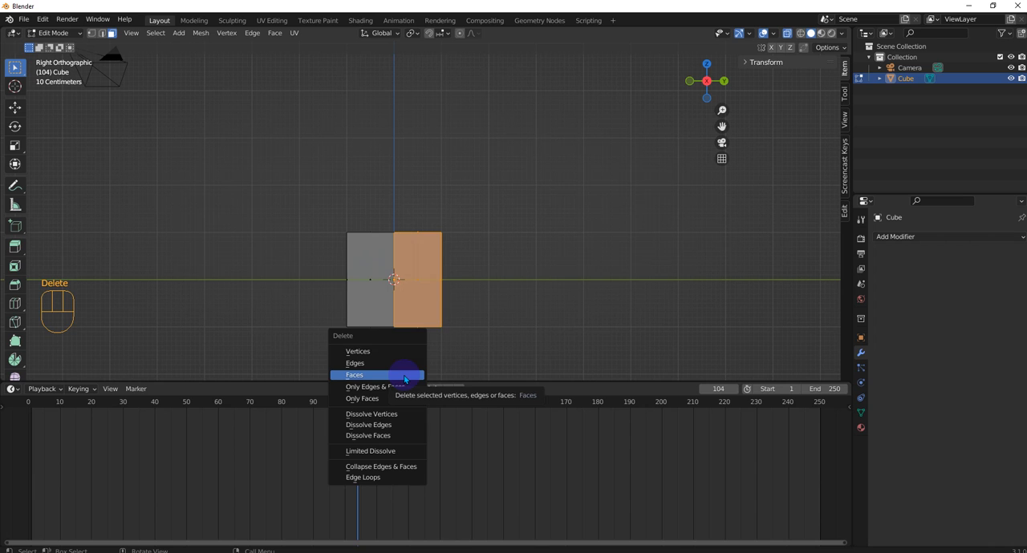
{"action": "key", "text": "Delete"}
{"action": "left_click", "coordinate": [412, 286]}
{"action": "middle_click_drag", "start_coordinate": [440, 264], "coordinate": [430, 288]}
- In Object Mode, add a Mirror modifier to the half cube and mirror it across the Y axis only
{"action": "key", "text": "Tab"}
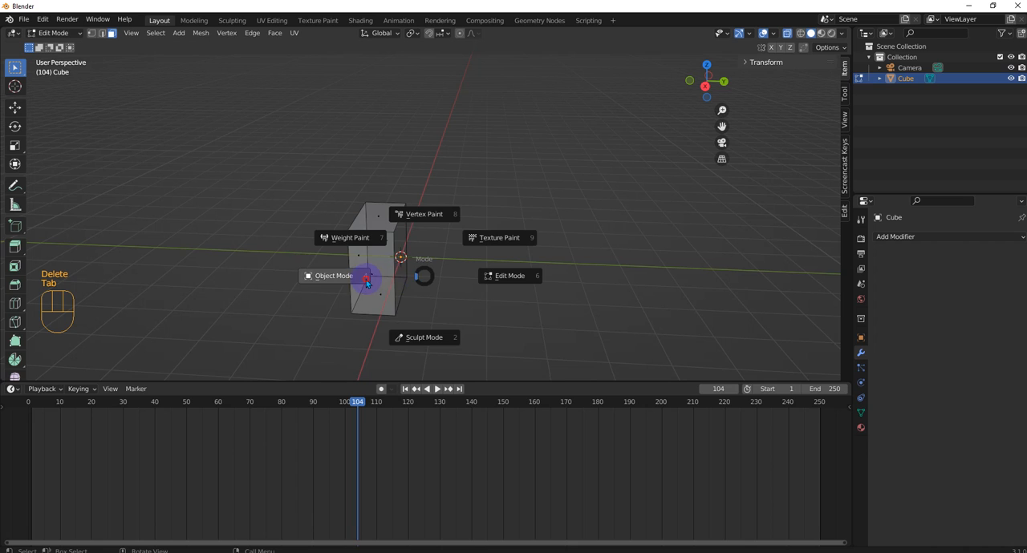
{"action": "left_click", "coordinate": [328, 276]}
{"action": "left_click", "coordinate": [884, 238]}
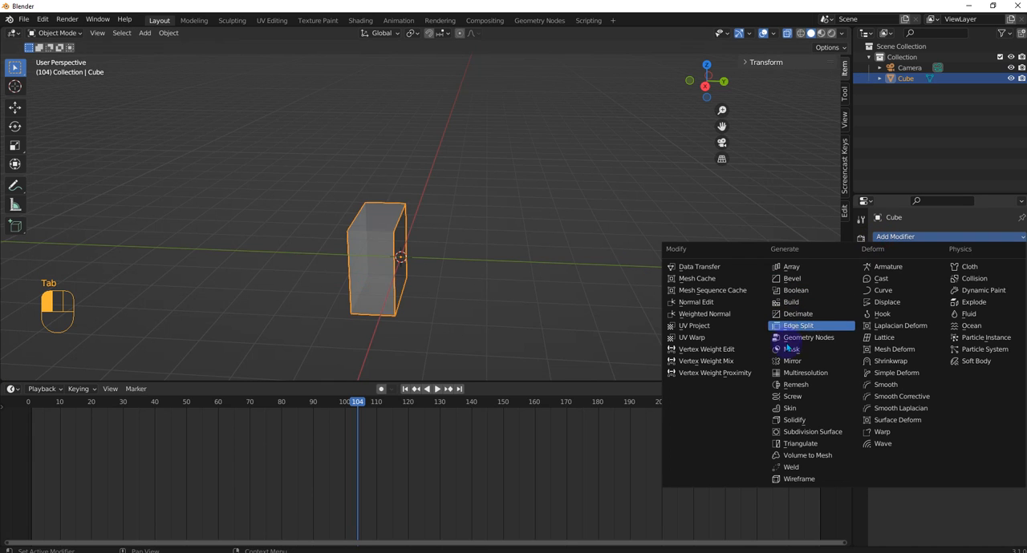
{"action": "left_click", "coordinate": [786, 368]}
{"action": "middle_click_drag", "start_coordinate": [369, 229], "coordinate": [401, 233]}
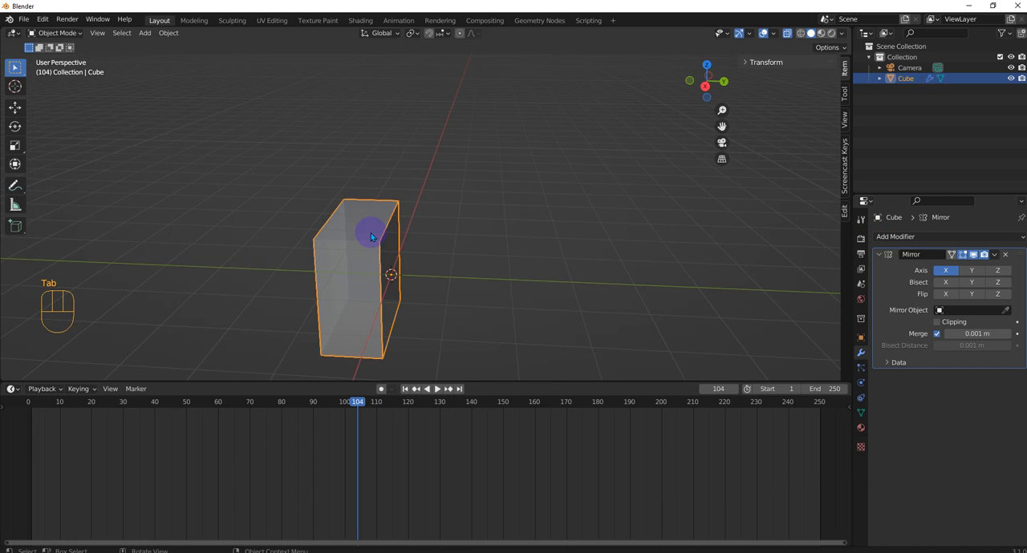
{"action": "left_click", "coordinate": [945, 270]}
{"action": "left_click", "coordinate": [967, 272]}
{"action": "middle_click_drag", "start_coordinate": [610, 232], "coordinate": [415, 256]}
{"action": "scroll", "coordinate": [404, 292], "scroll_direction": "up", "scroll_amount": 3}
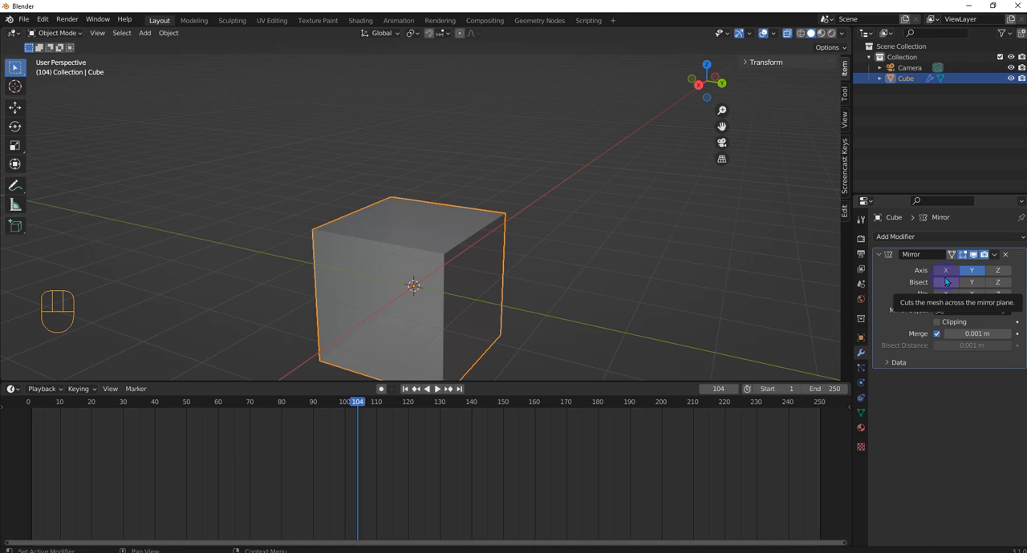
- Try Bisect on the Mirror modifier's Y axis and turn it back off
{"action": "left_click", "coordinate": [969, 283]}
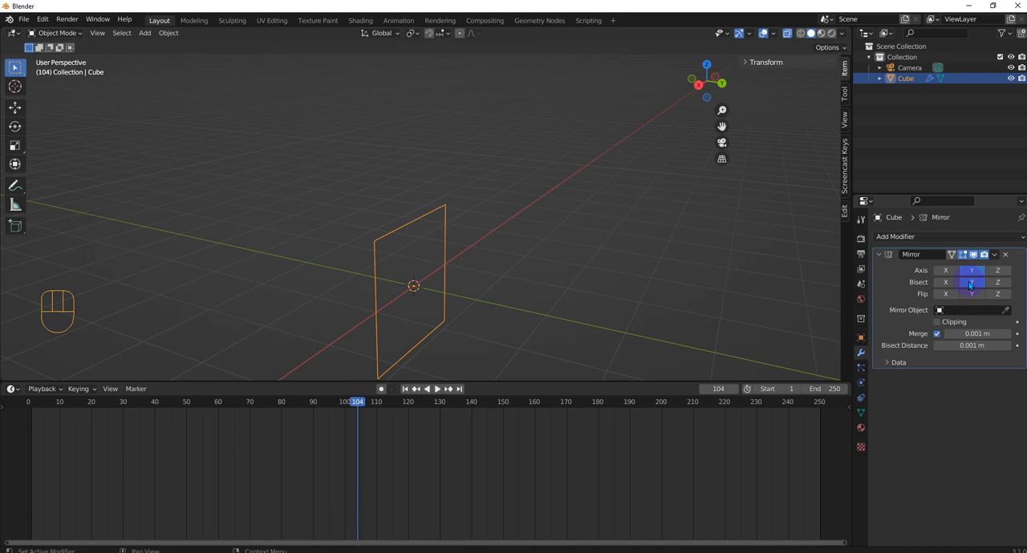
{"action": "left_click", "coordinate": [970, 284]}
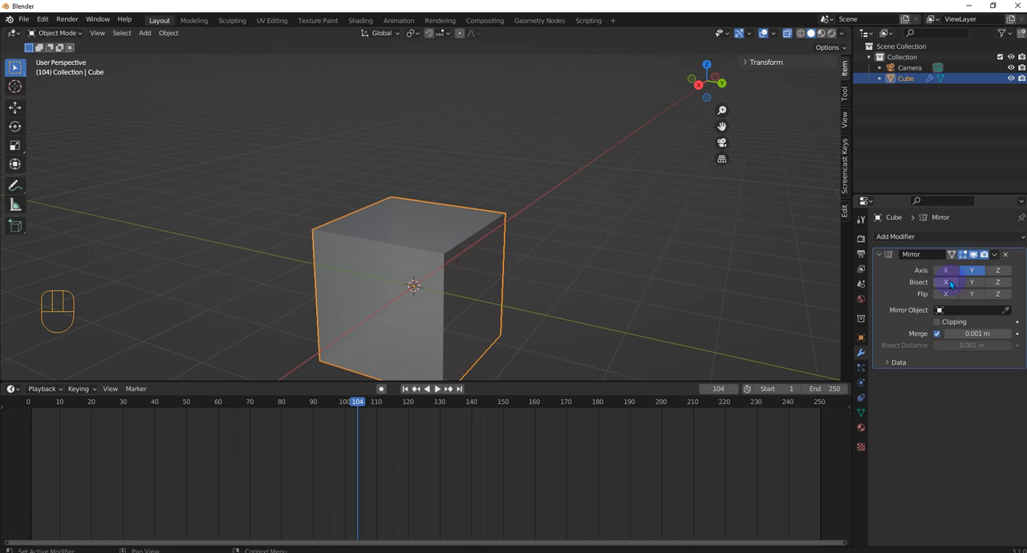
{"action": "left_click", "coordinate": [973, 285]}
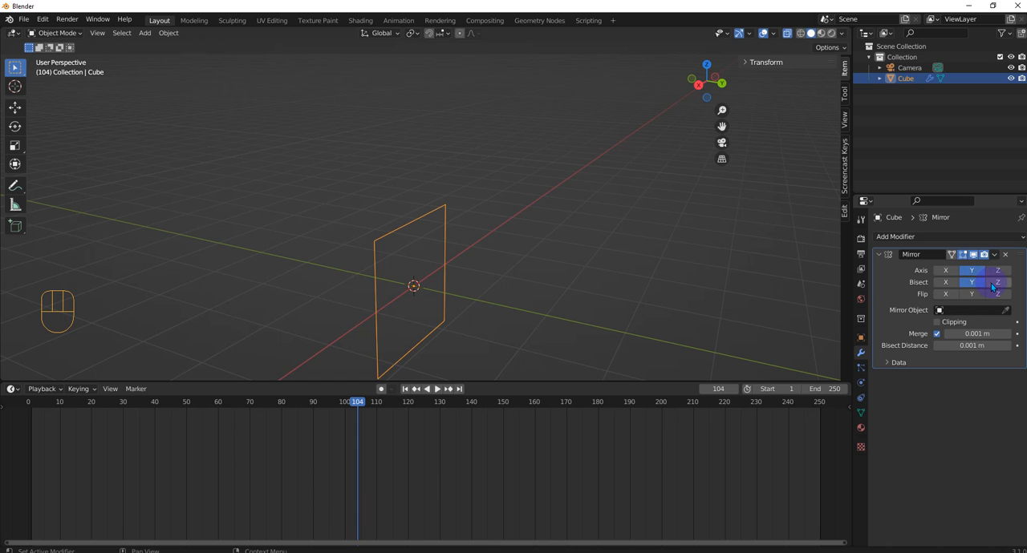
{"action": "left_click", "coordinate": [976, 284]}
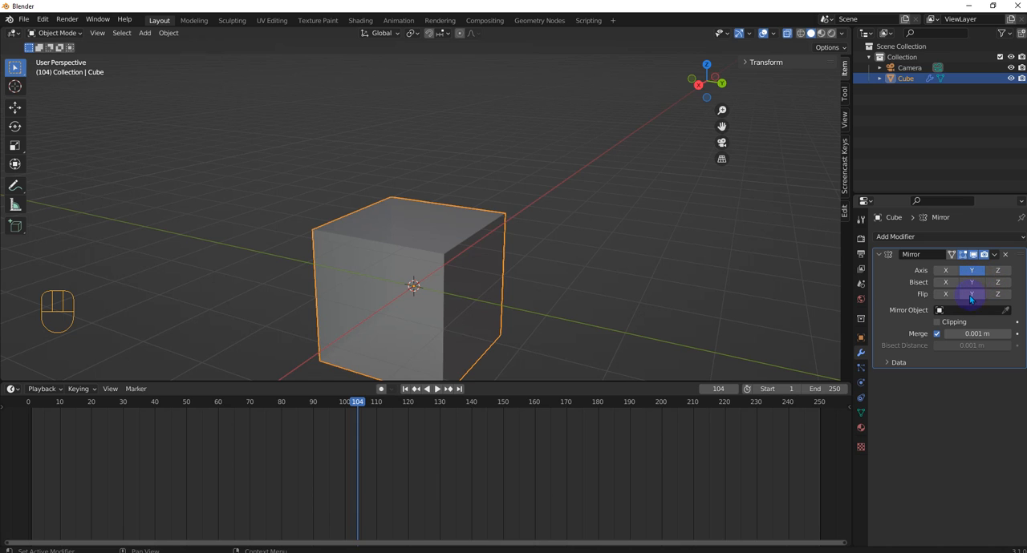
{"action": "middle_click_drag", "start_coordinate": [435, 286], "coordinate": [459, 287]}
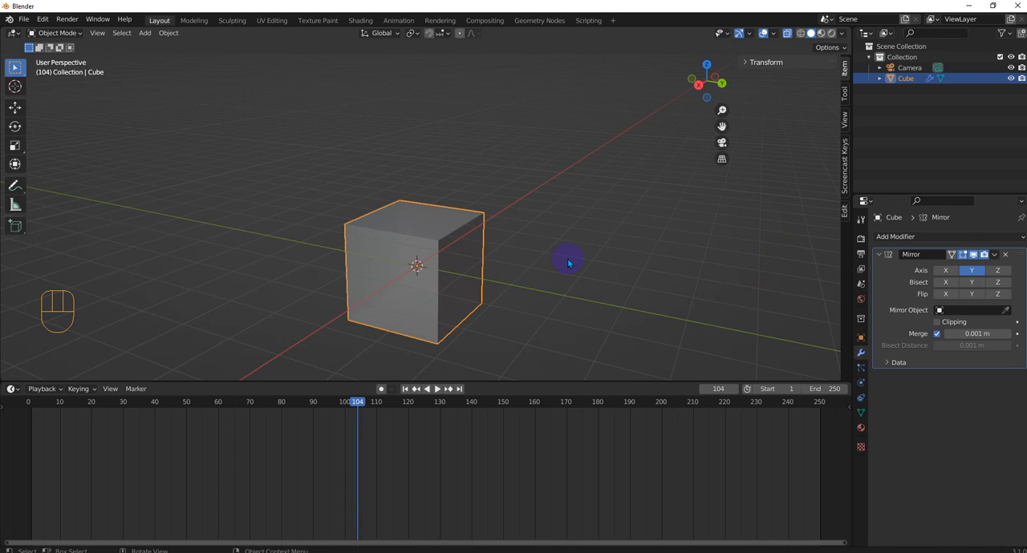
- In Edit Mode, add a centred horizontal loop cut around the half cube
{"action": "key", "text": "Tab"}
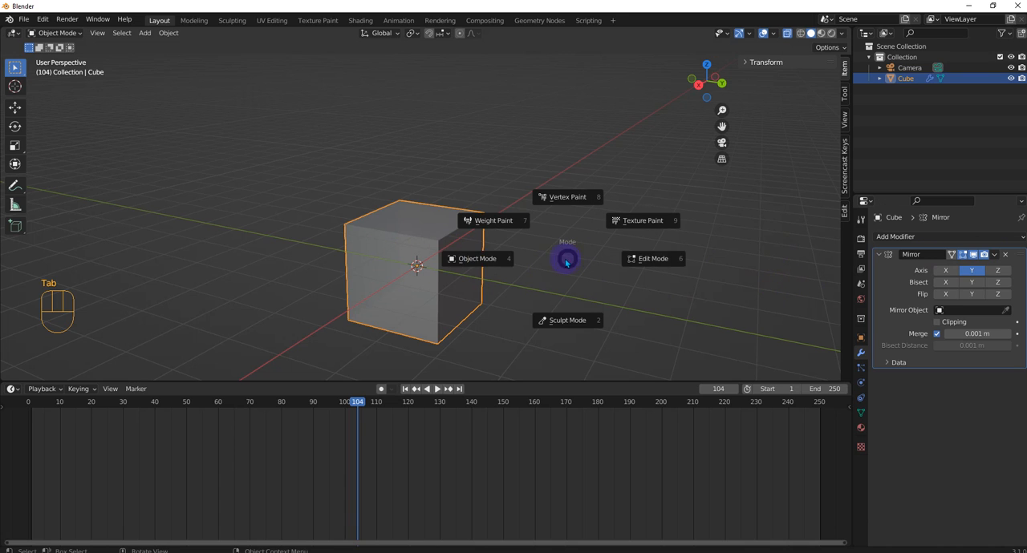
{"action": "left_click", "coordinate": [668, 260]}
{"action": "key", "text": "ctrl+r"}
{"action": "left_click", "coordinate": [385, 286]}
{"action": "key", "text": "Escape"}
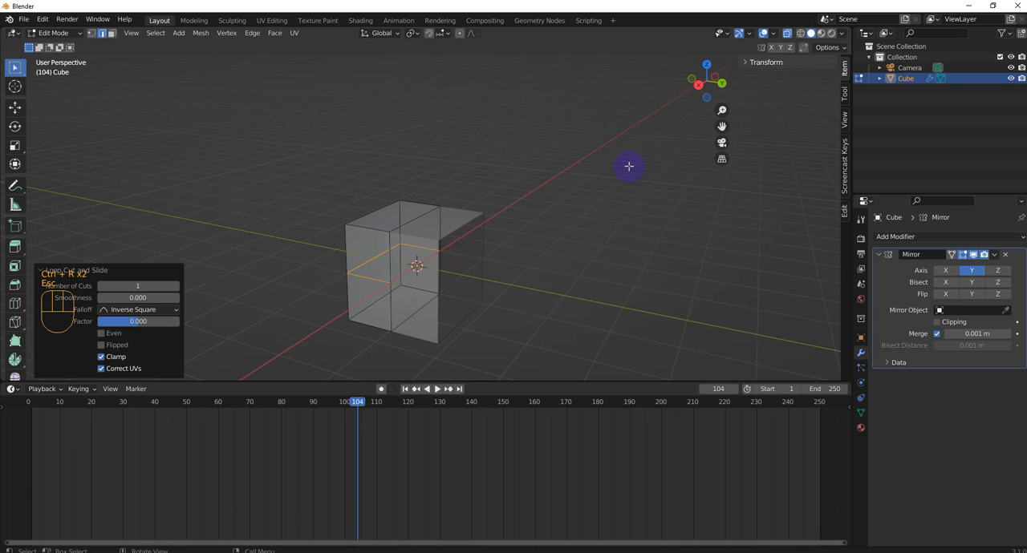
- Delete the upper faces of the half cube above the horizontal cut, selecting them from the right orthographic view
{"action": "key", "text": "KP_3"}
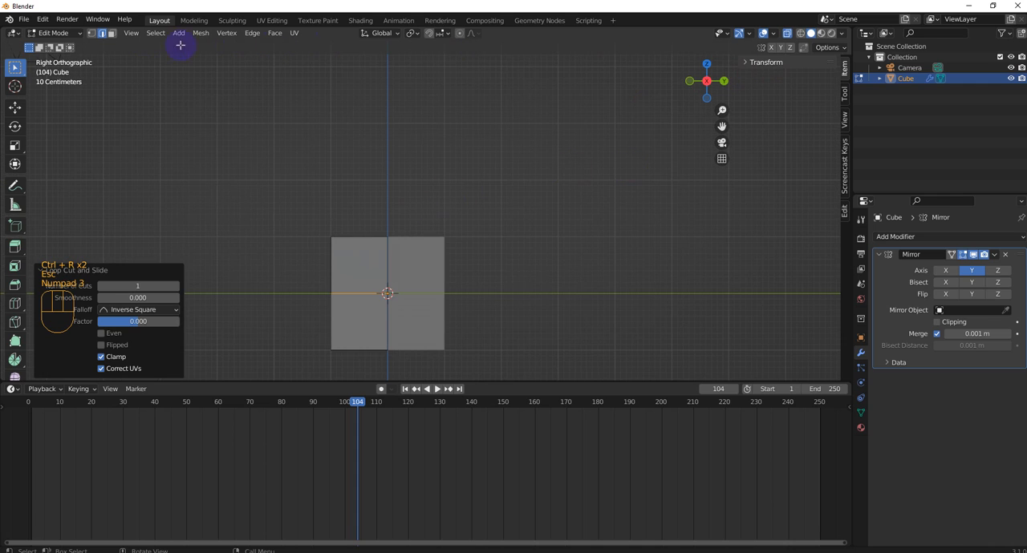
{"action": "left_click_drag", "start_coordinate": [302, 215], "coordinate": [372, 281]}
{"action": "key", "text": "Delete"}
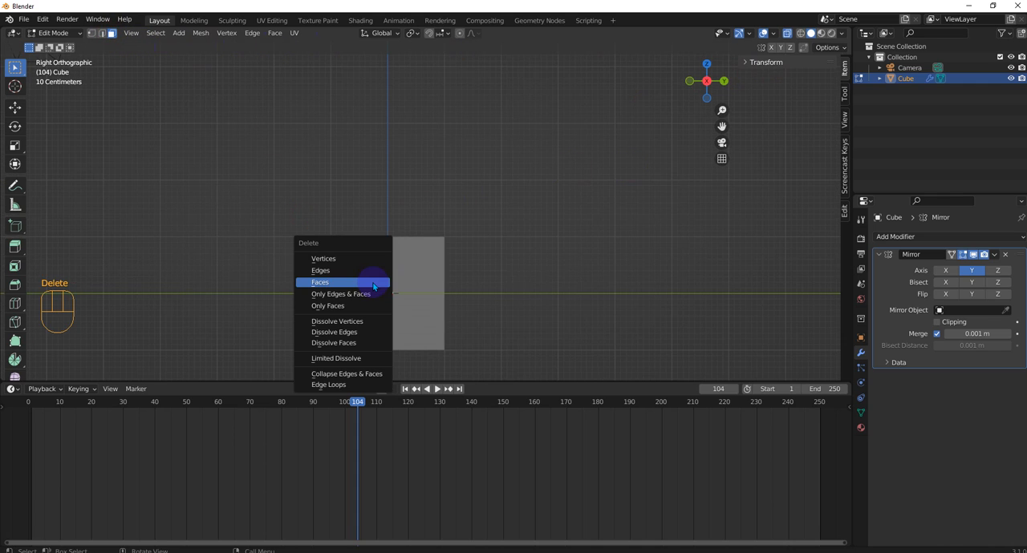
{"action": "left_click", "coordinate": [372, 283]}
{"action": "middle_click_drag", "start_coordinate": [474, 239], "coordinate": [424, 224]}
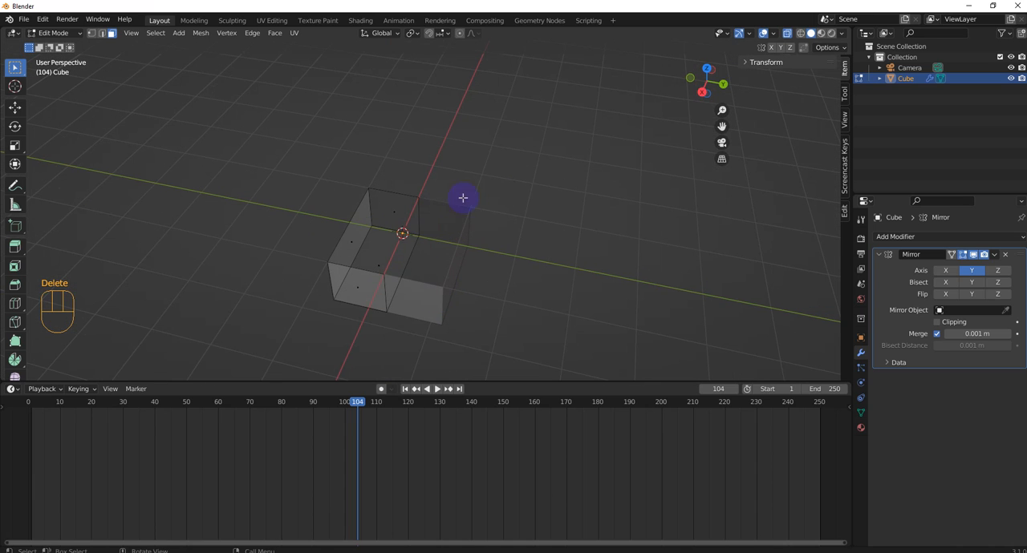
{"action": "middle_click_drag", "start_coordinate": [482, 263], "coordinate": [499, 200]}
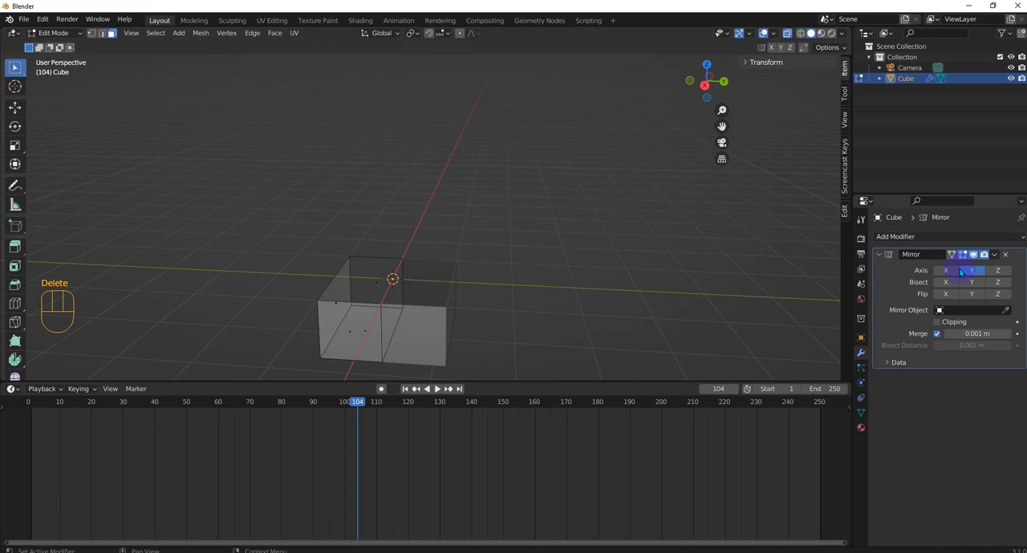
- Enable the Z axis in the Mirror modifier alongside Y and check the mirrored cube
{"action": "left_click", "coordinate": [997, 271]}
{"action": "middle_click_drag", "start_coordinate": [513, 241], "coordinate": [407, 308]}
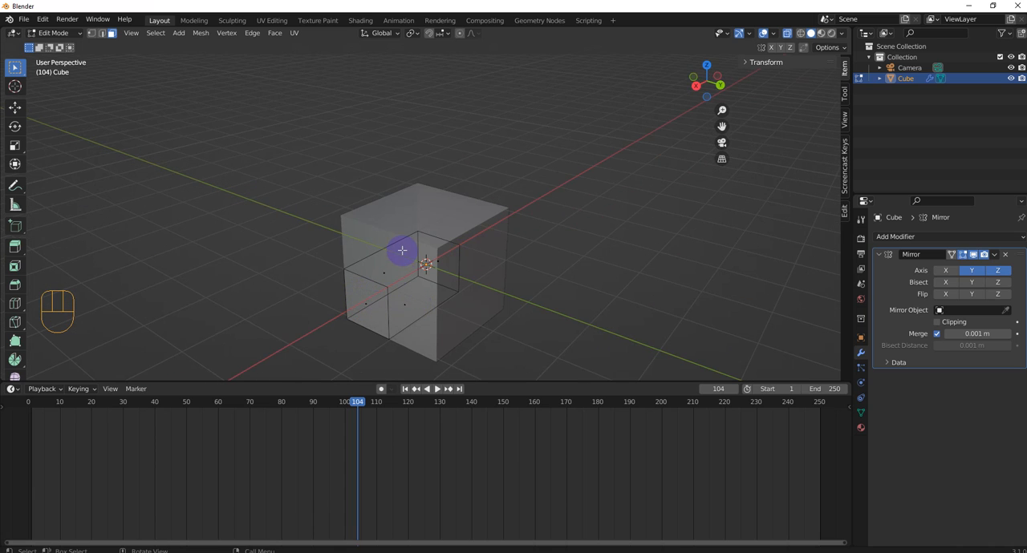
{"action": "scroll", "coordinate": [417, 280], "scroll_direction": "down", "scroll_amount": 2}
{"action": "scroll", "coordinate": [418, 280], "scroll_direction": "up", "scroll_amount": 1}
{"action": "scroll", "coordinate": [418, 280], "scroll_direction": "down", "scroll_amount": 1}
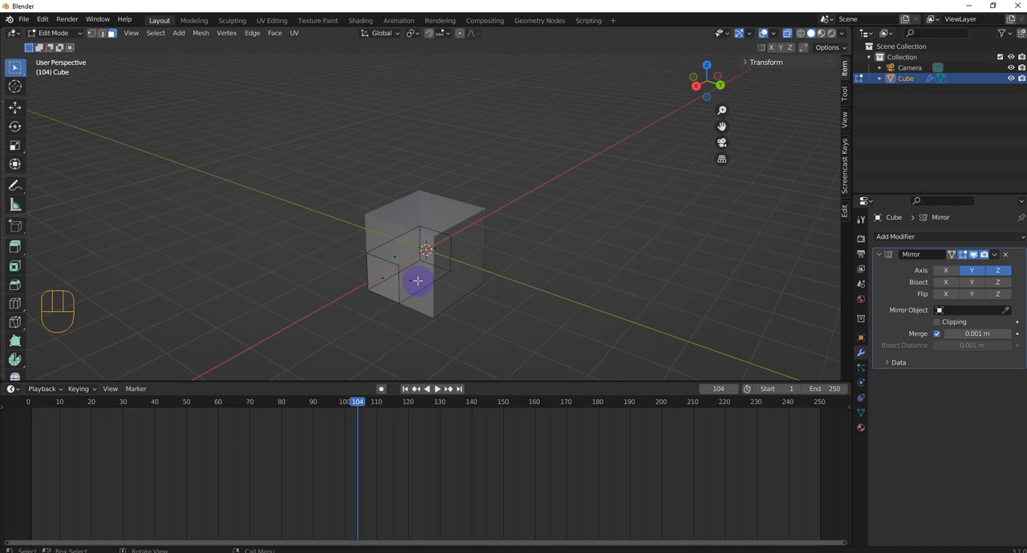
{"action": "scroll", "coordinate": [418, 282], "scroll_direction": "up", "scroll_amount": 2}
{"action": "key", "text": "Tab"}
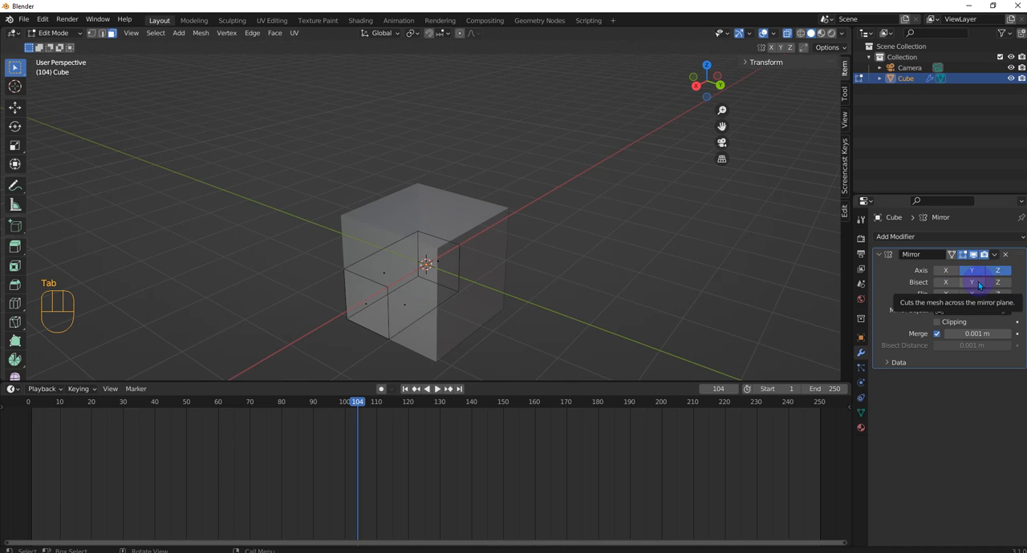
- Try Bisect on the Mirror modifier's Y axis and separately on its Z axis, turning each back off
{"action": "left_click", "coordinate": [978, 281]}
{"action": "middle_click_drag", "start_coordinate": [577, 257], "coordinate": [464, 273]}
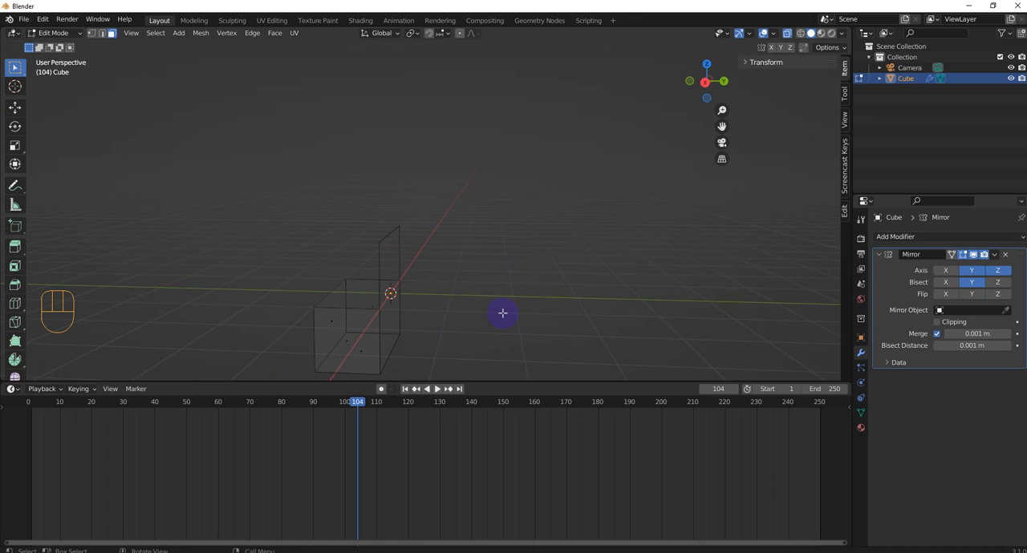
{"action": "left_click", "coordinate": [971, 281]}
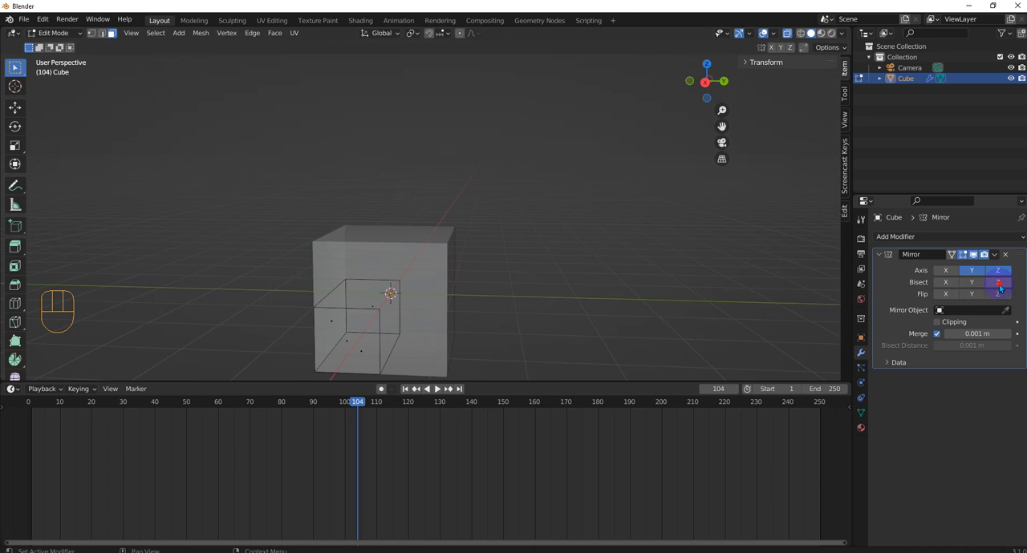
{"action": "left_click", "coordinate": [997, 282]}
{"action": "middle_click_drag", "start_coordinate": [515, 270], "coordinate": [452, 295]}
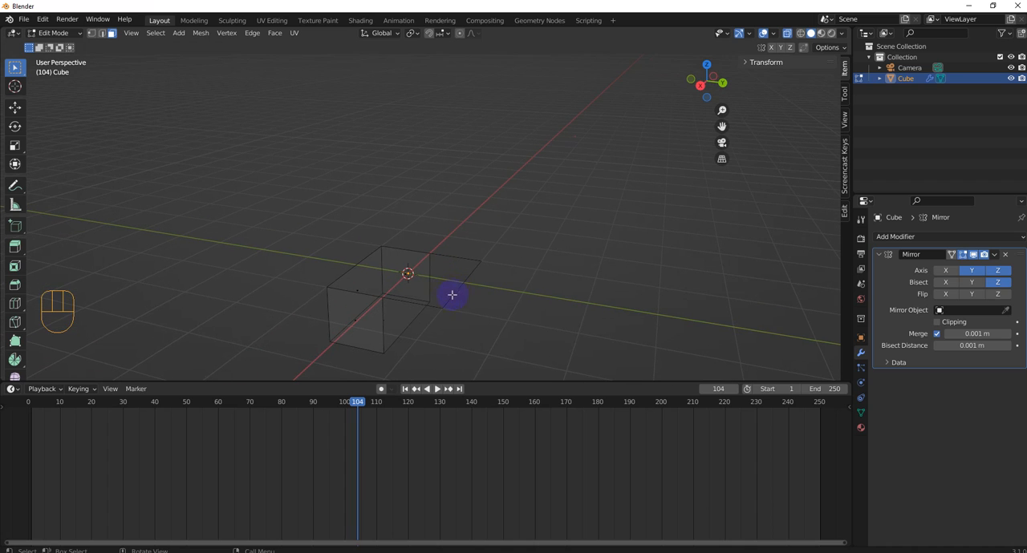
{"action": "left_click", "coordinate": [998, 282]}
- Test Bisect and Flip on the mirror's Y and Z axes, leaving both enabled for Y only
{"action": "left_click", "coordinate": [998, 294]}
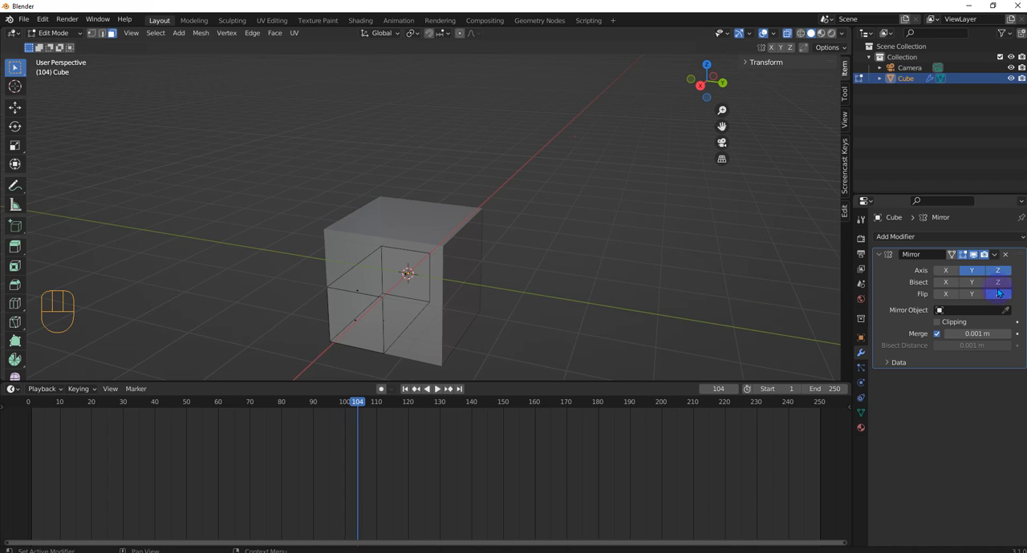
{"action": "left_click", "coordinate": [980, 296]}
{"action": "left_click", "coordinate": [996, 286]}
{"action": "left_click", "coordinate": [978, 284]}
{"action": "left_click", "coordinate": [996, 287]}
{"action": "left_click", "coordinate": [997, 293]}
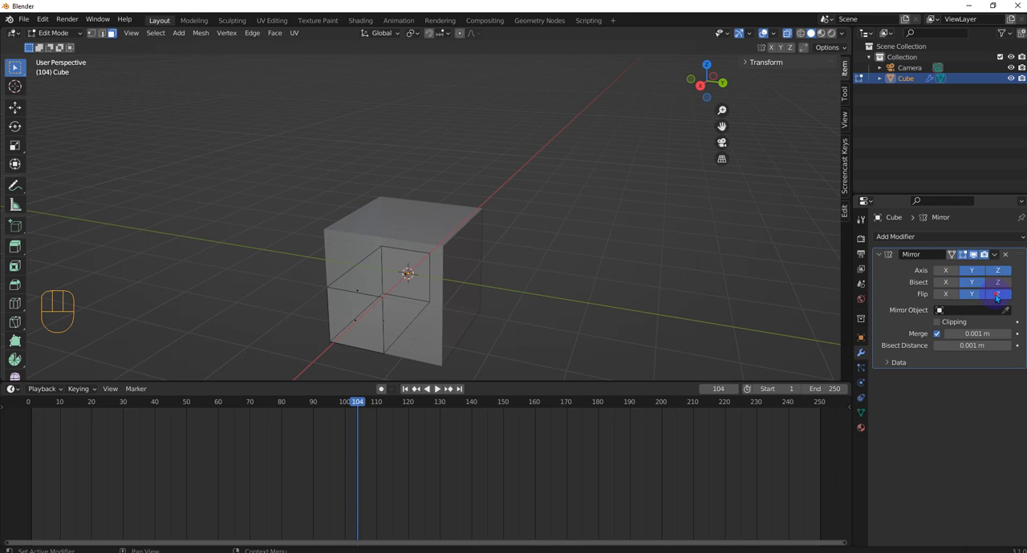
- Toggle the mirror's Bisect and Flip options on Y, leaving only Flip Y enabled, and set the Merge distance to 0.011 m
{"action": "left_click", "coordinate": [981, 293]}
{"action": "left_click", "coordinate": [981, 285]}
{"action": "left_click", "coordinate": [981, 284]}
{"action": "left_click", "coordinate": [981, 285]}
{"action": "left_click", "coordinate": [981, 294]}
{"action": "left_click", "coordinate": [979, 285]}
{"action": "left_click", "coordinate": [979, 294]}
{"action": "left_click", "coordinate": [980, 293]}
{"action": "left_click", "coordinate": [979, 284]}
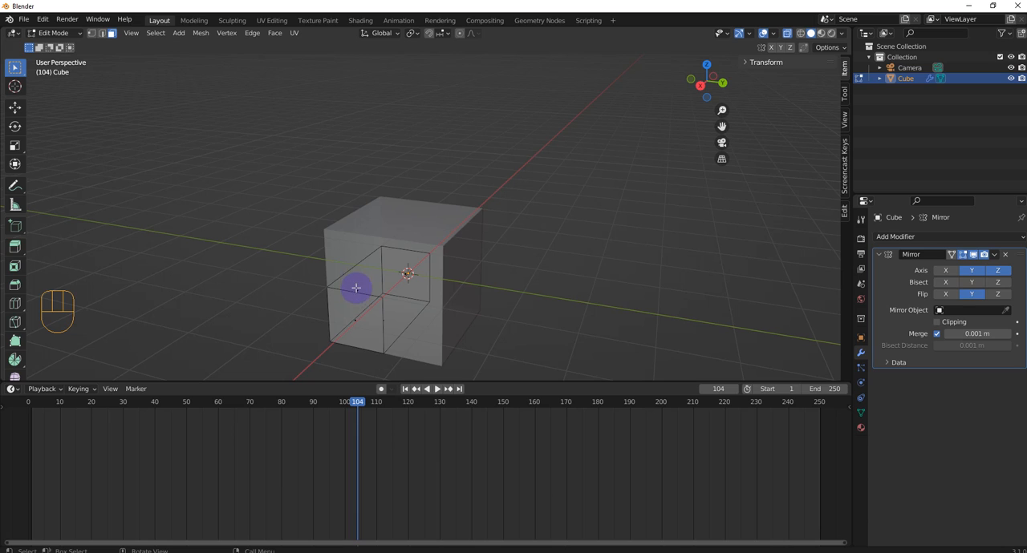
{"action": "left_click", "coordinate": [972, 333]}
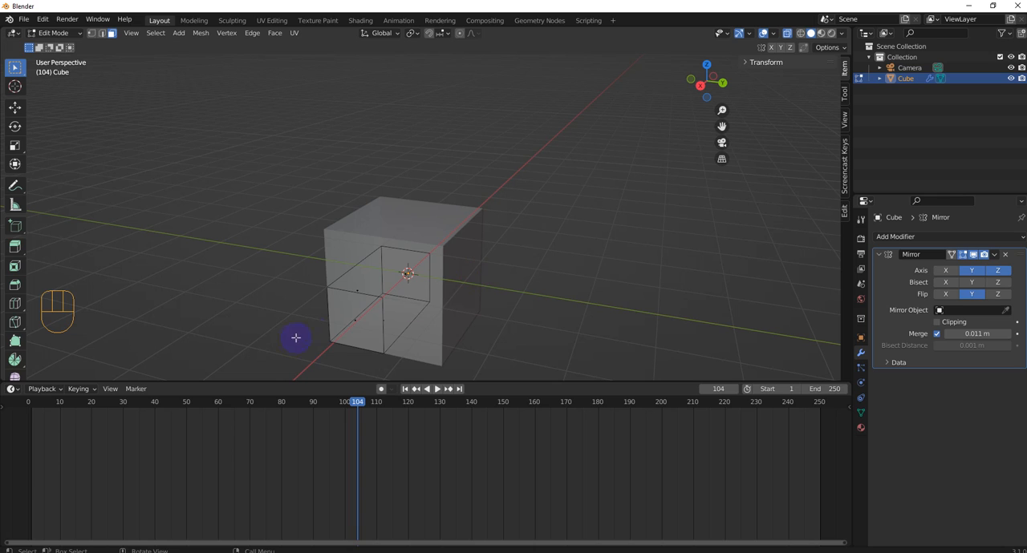
- Return to Object Mode and remove the Mirror modifier from the cube
{"action": "key", "text": "Tab"}
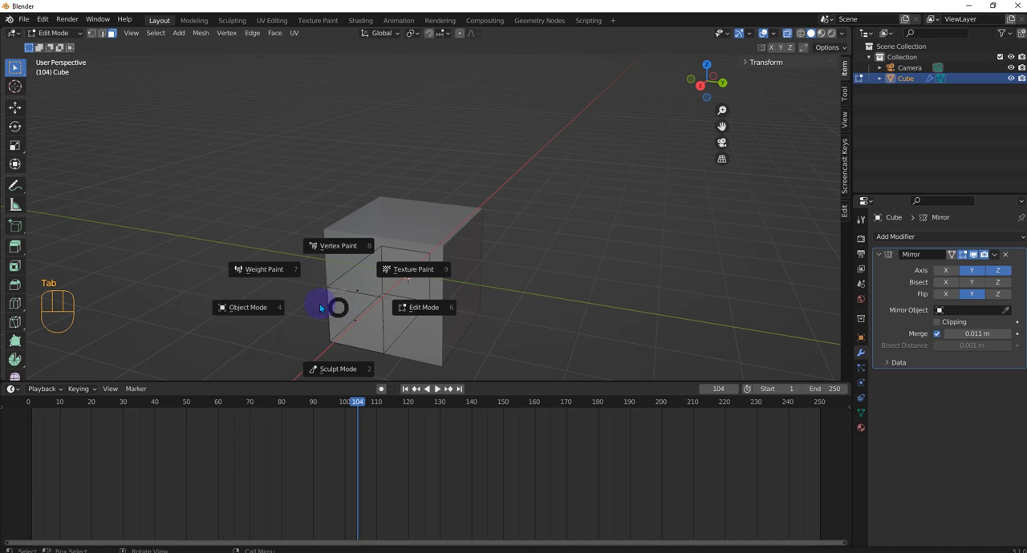
{"action": "left_click", "coordinate": [233, 305]}
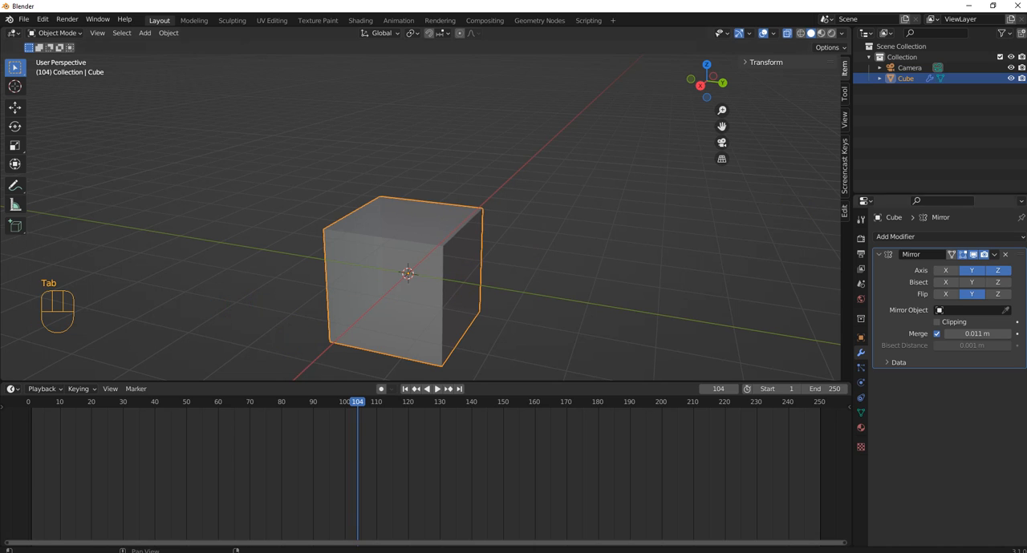
{"action": "left_click", "coordinate": [1005, 254]}
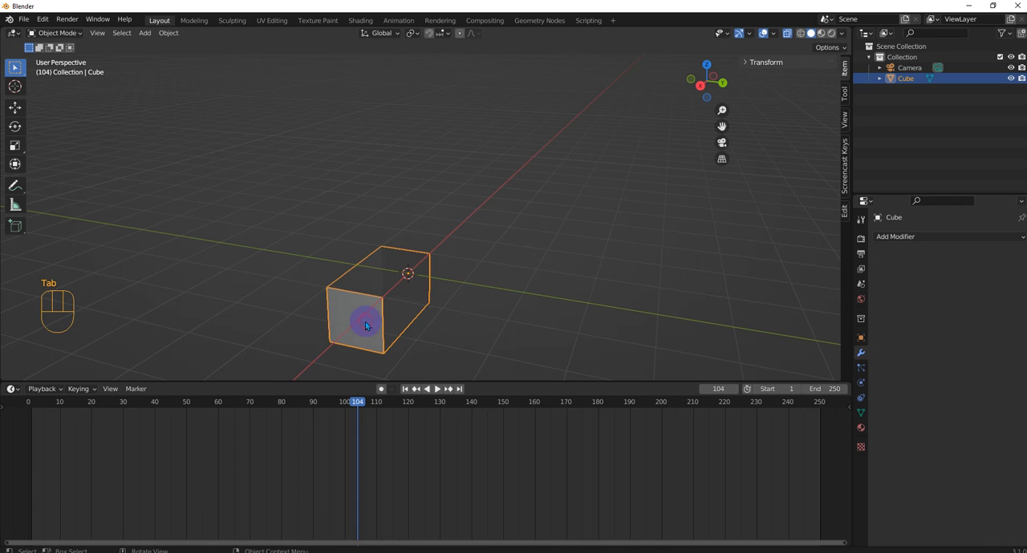
- Delete the existing cube and add a new 2 m mesh cube at the world origin
{"action": "key", "text": "Delete"}
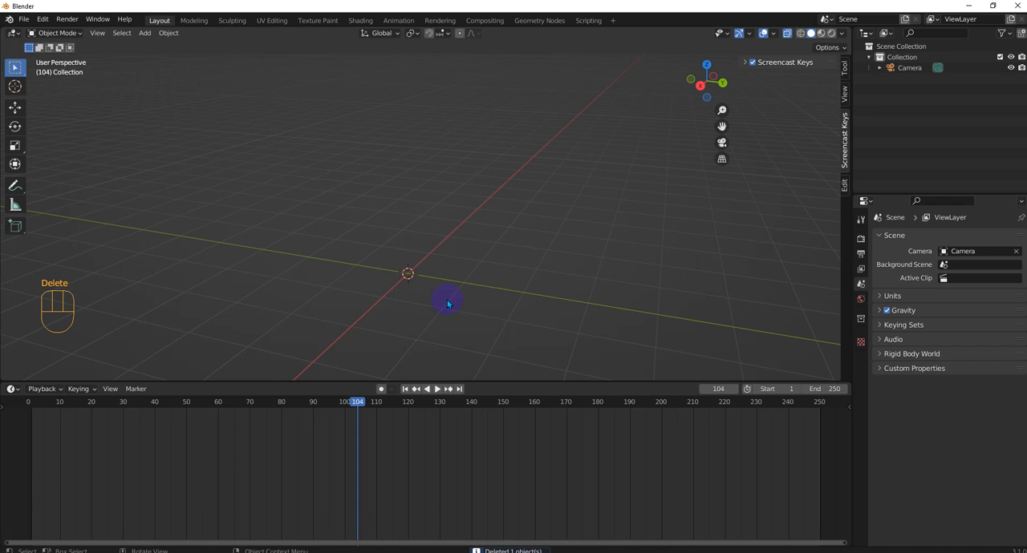
{"action": "key", "text": "shift+a"}
{"action": "mouse_move", "coordinate": [446, 300]}
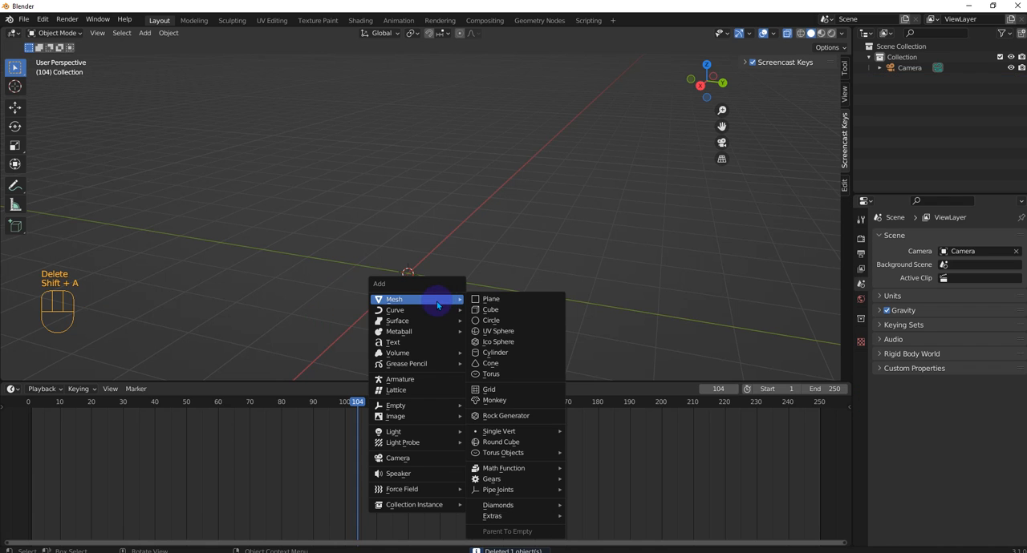
{"action": "left_click", "coordinate": [495, 310]}
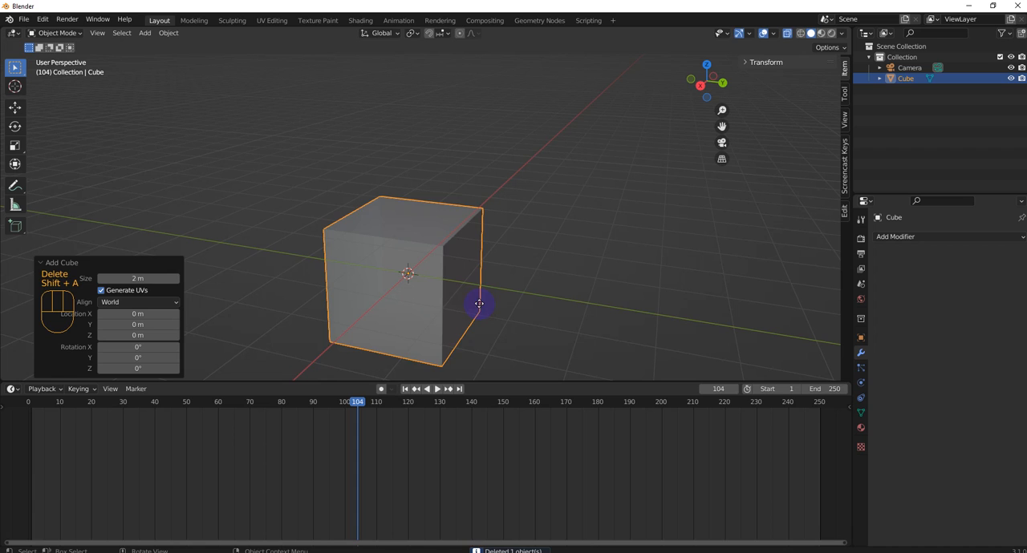
- Move the new cube about -2.26 m along the global Y axis
{"action": "key", "text": "g"}
{"action": "key", "text": "Escape"}
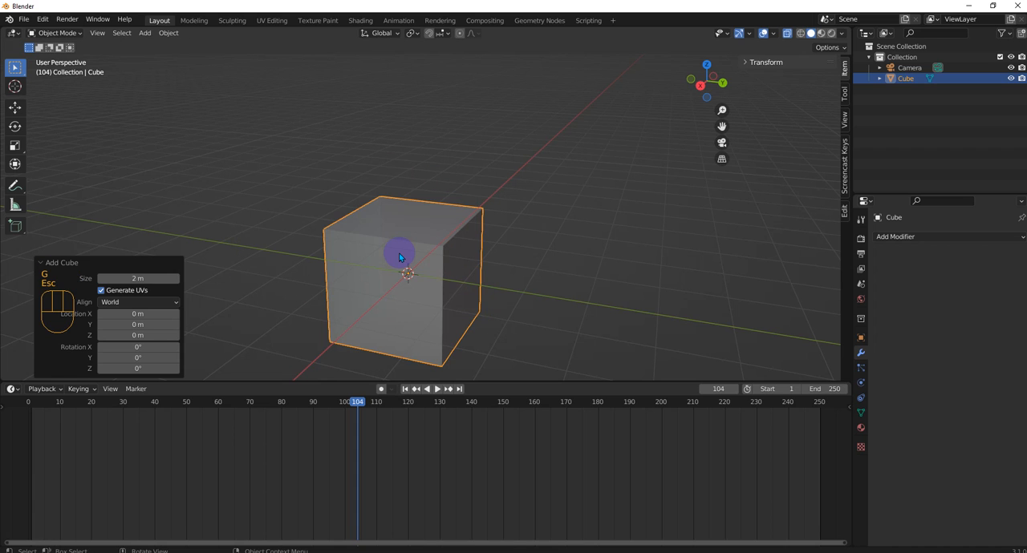
{"action": "key", "text": "g"}
{"action": "key", "text": "x"}
{"action": "key", "text": "z"}
{"action": "key", "text": "y"}
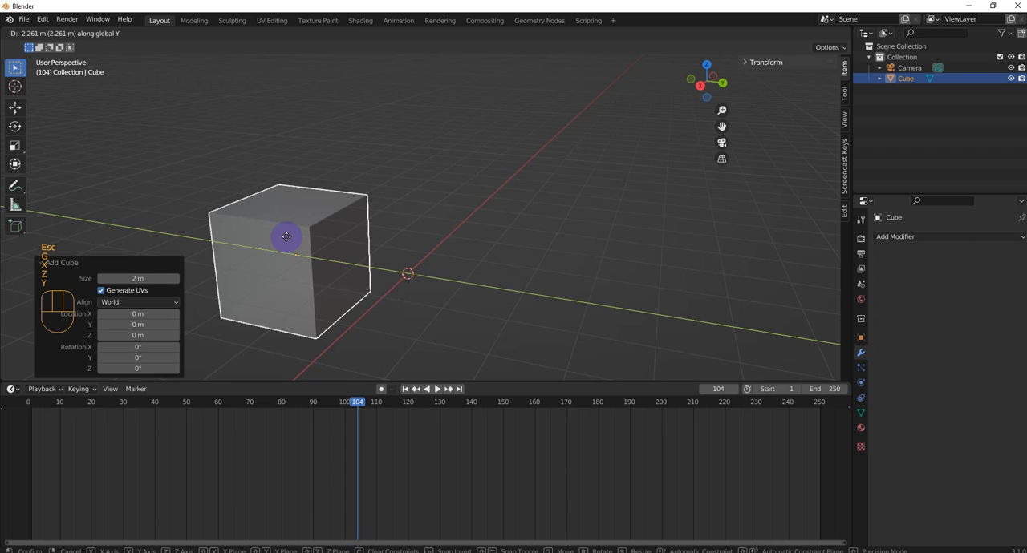
{"action": "left_click", "coordinate": [286, 236]}
{"action": "middle_click_drag", "start_coordinate": [378, 252], "coordinate": [408, 277]}
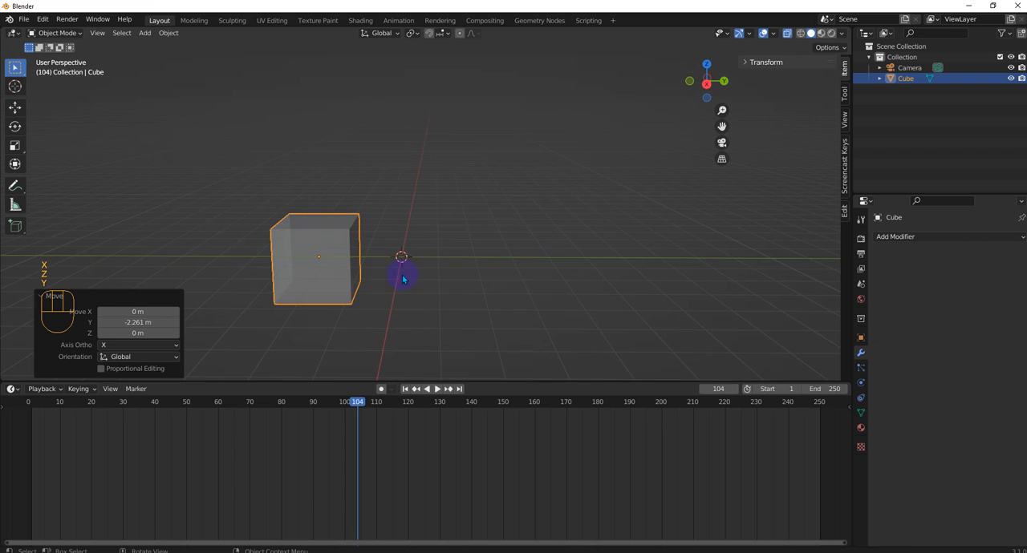
{"action": "left_click", "coordinate": [914, 237]}
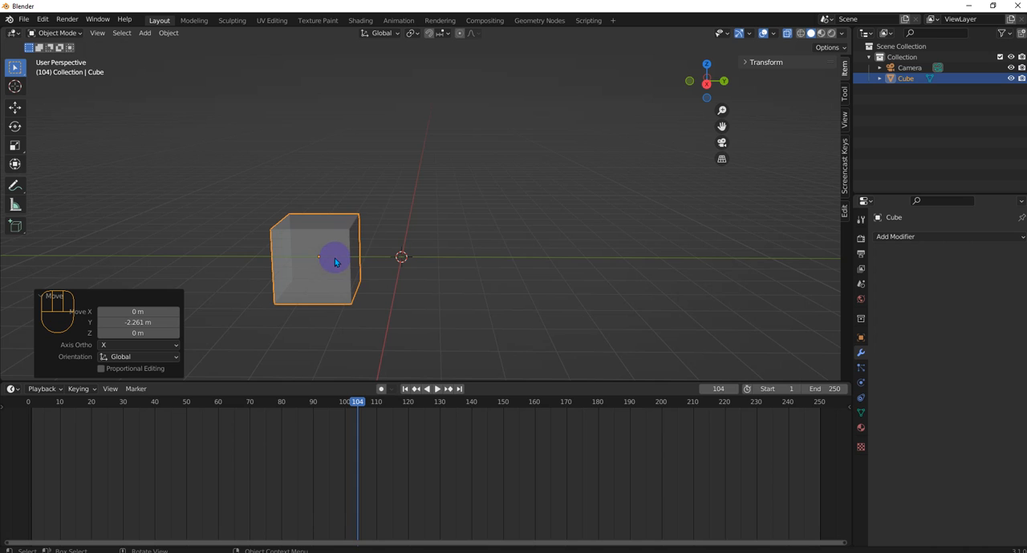
- Set the cube's origin to the 3D cursor
{"action": "scroll", "coordinate": [335, 261], "scroll_direction": "up", "scroll_amount": 1}
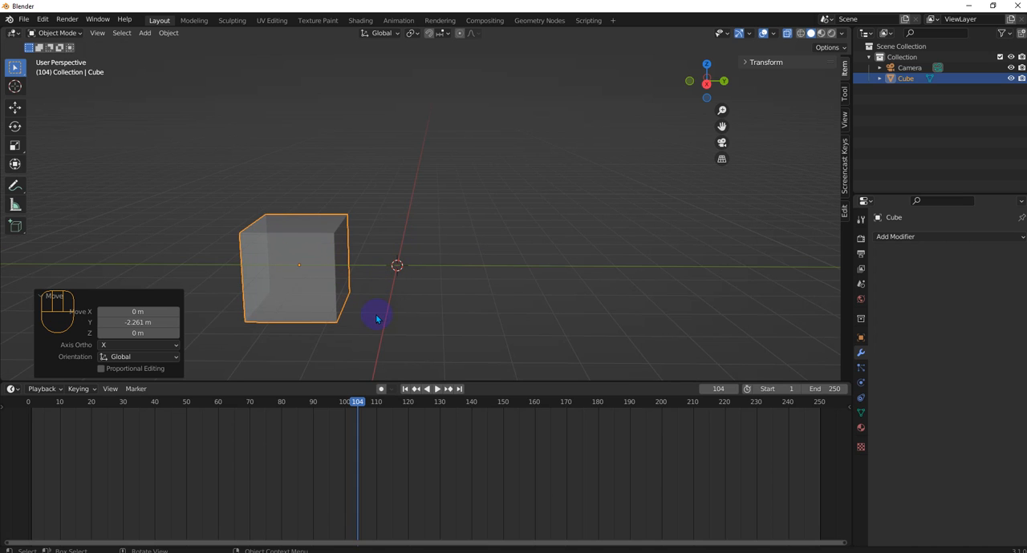
{"action": "middle_click_drag", "start_coordinate": [378, 314], "coordinate": [358, 339]}
{"action": "scroll", "coordinate": [377, 268], "scroll_direction": "up", "scroll_amount": 1}
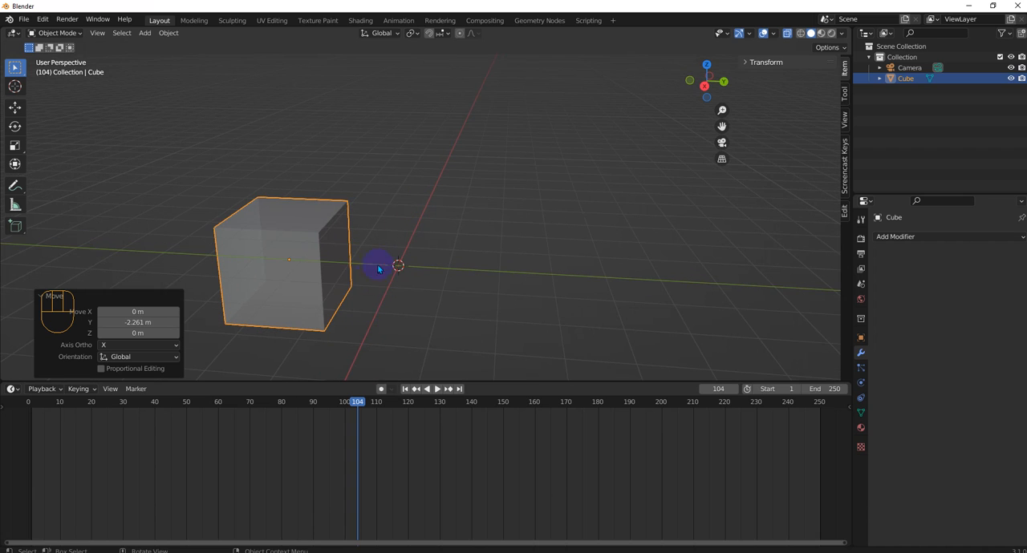
{"action": "left_click", "coordinate": [169, 36]}
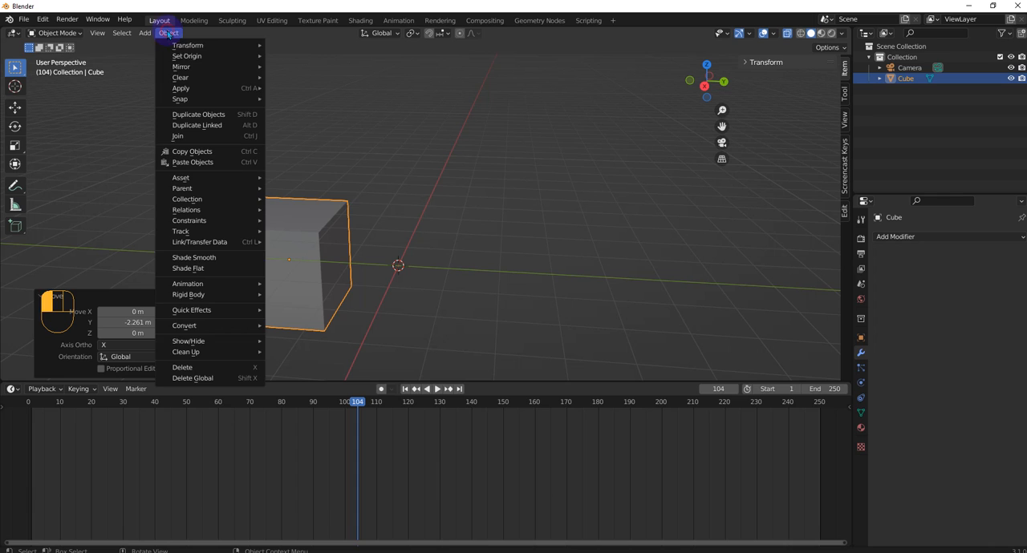
{"action": "mouse_move", "coordinate": [213, 56]}
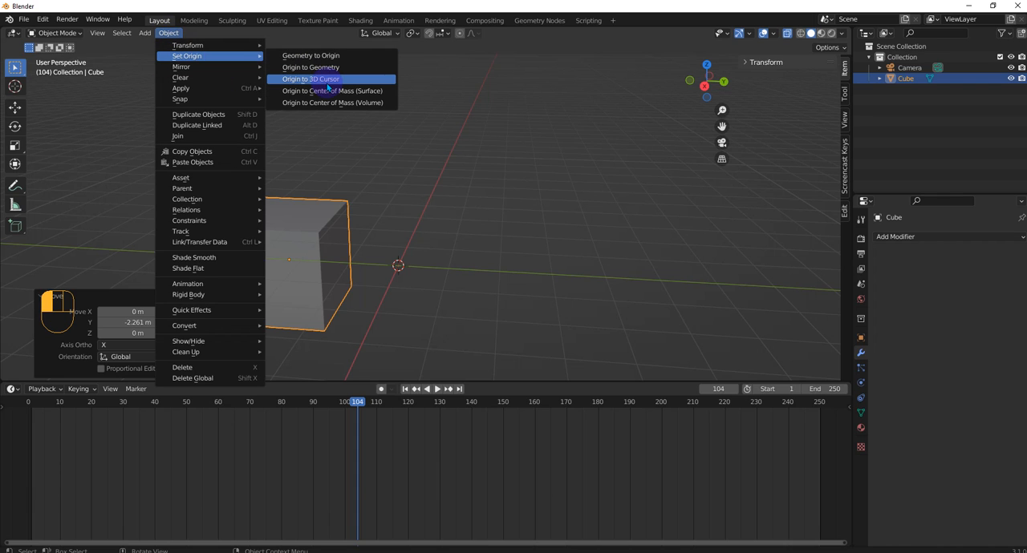
{"action": "left_click", "coordinate": [328, 80]}
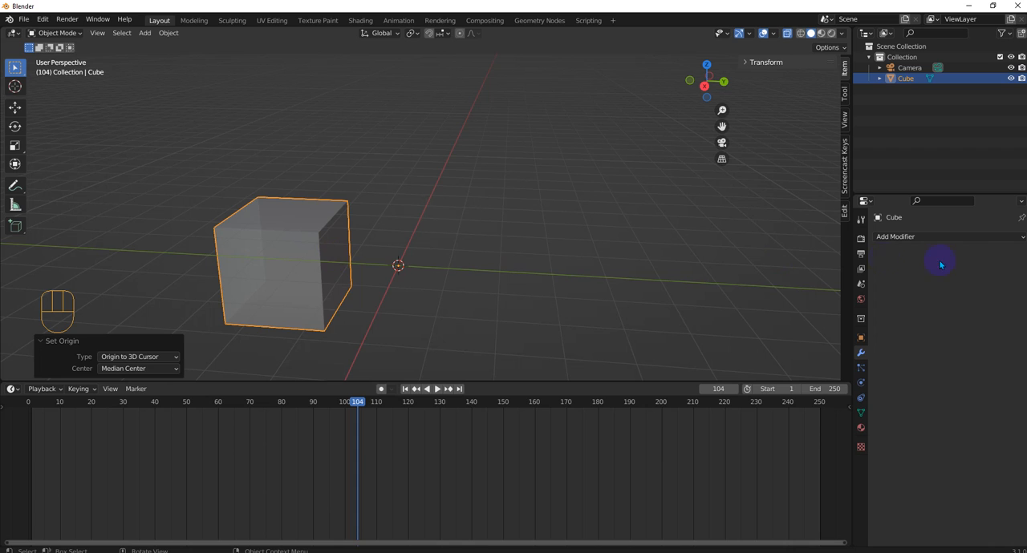
- Add a Mirror modifier to the cube and switch its mirror axis from X to Y
{"action": "left_click", "coordinate": [947, 238]}
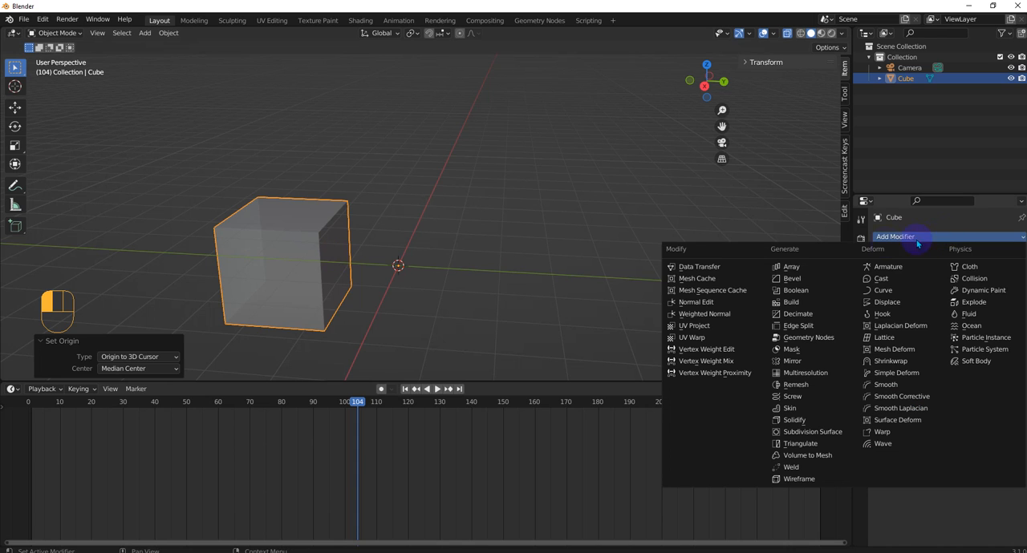
{"action": "left_click", "coordinate": [798, 362]}
{"action": "middle_click_drag", "start_coordinate": [339, 264], "coordinate": [355, 252]}
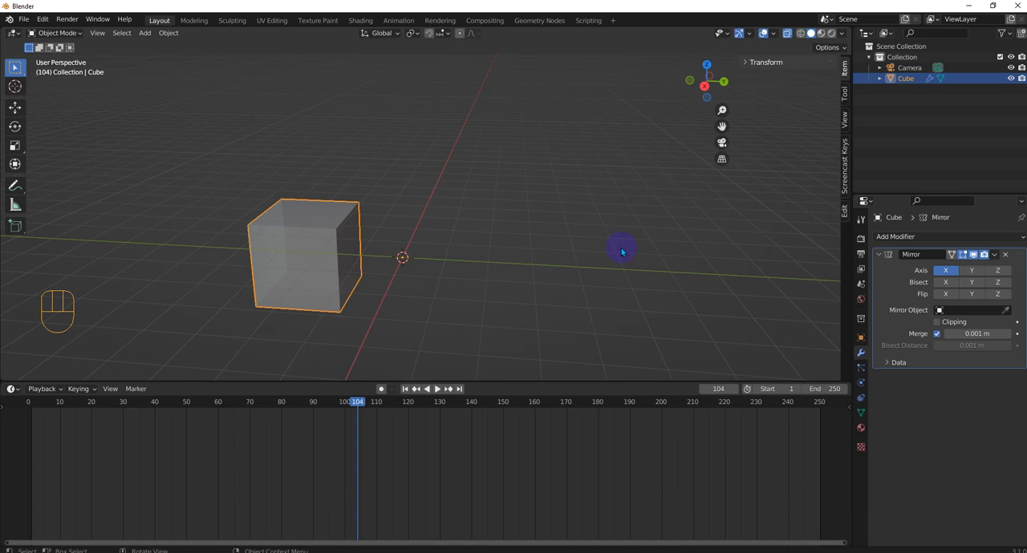
{"action": "left_click", "coordinate": [945, 271]}
{"action": "left_click", "coordinate": [972, 271]}
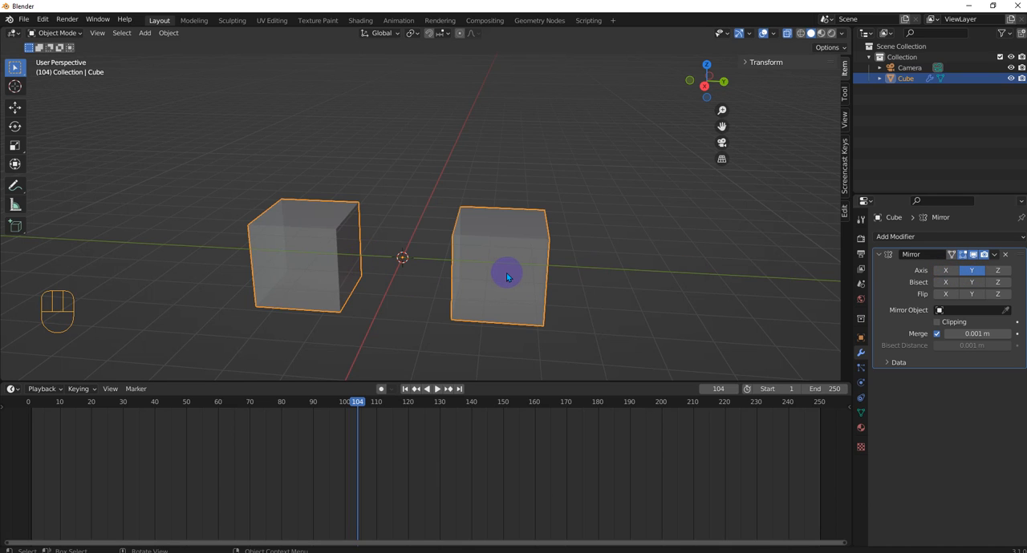
- Try the Z axis on the Mirror modifier and turn it back off, keeping Y only
{"action": "mouse_move", "coordinate": [497, 271]}
{"action": "middle_mouse_down"}
{"action": "mouse_move", "coordinate": [393, 257]}
{"action": "mouse_move", "coordinate": [509, 287]}
{"action": "middle_mouse_up"}
{"action": "left_click", "coordinate": [998, 271]}
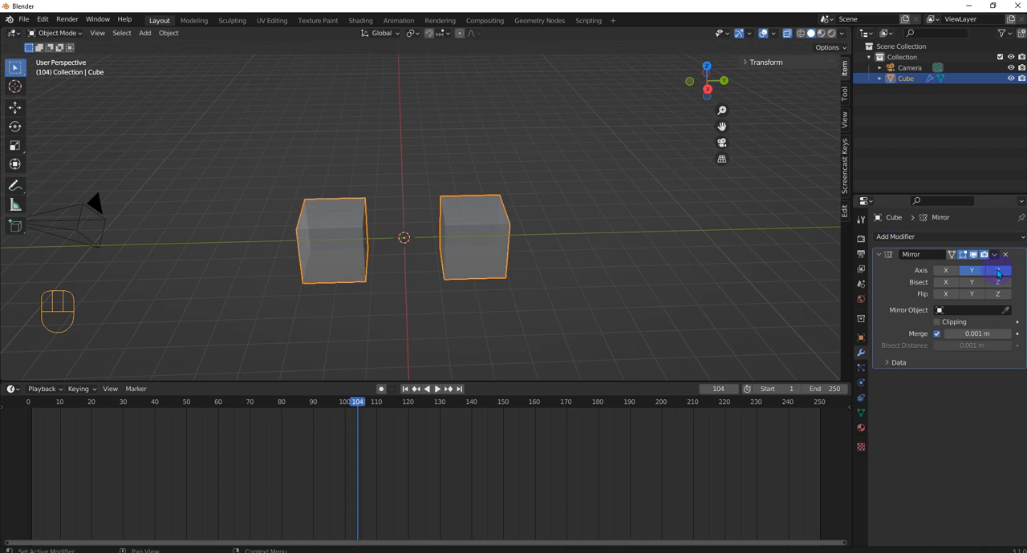
{"action": "left_click", "coordinate": [1001, 275]}
{"action": "middle_click_drag", "start_coordinate": [377, 257], "coordinate": [408, 264]}
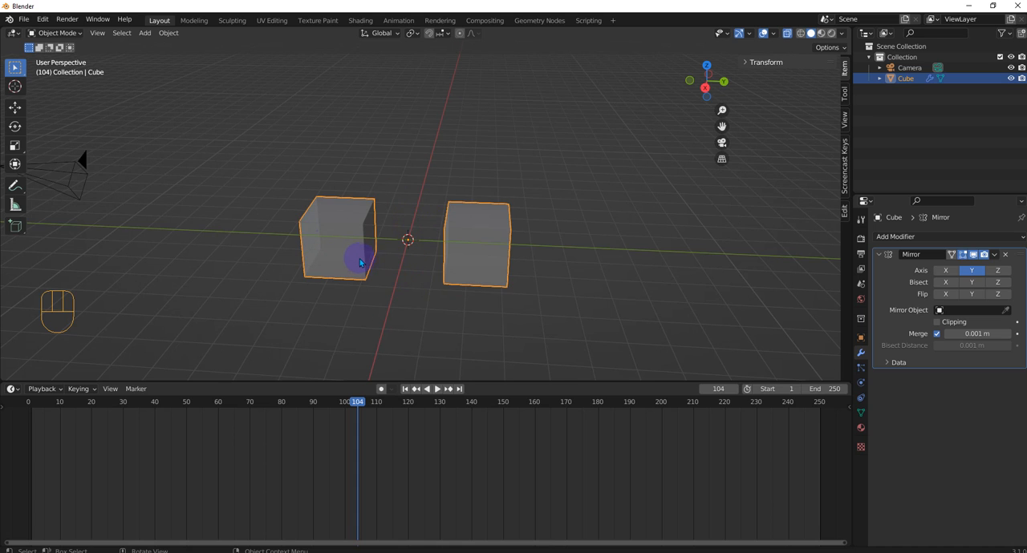
{"action": "middle_click_drag", "start_coordinate": [452, 222], "coordinate": [519, 221]}
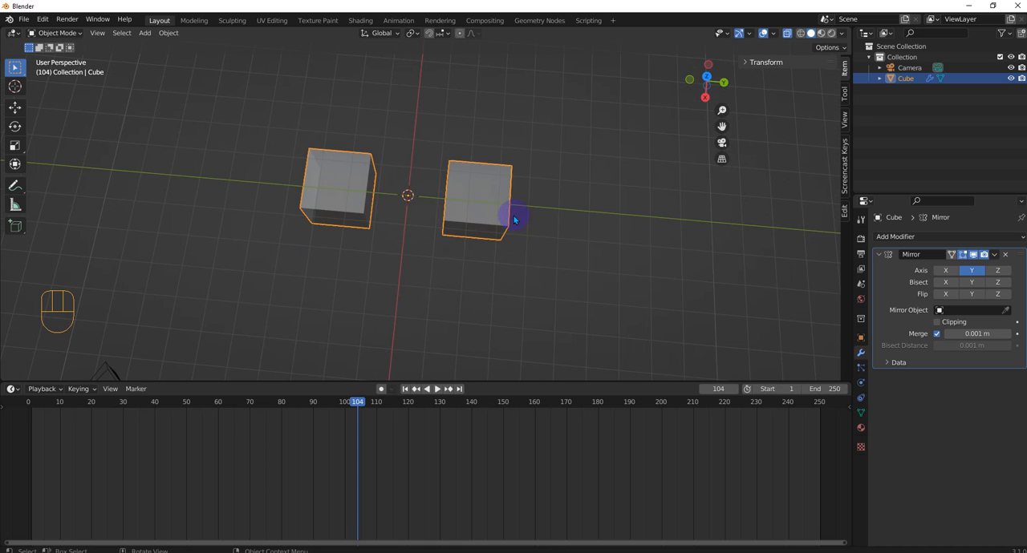
- Try moving and rotating the mirrored cube in top view, cancelling both transforms
{"action": "key", "text": "KP_7"}
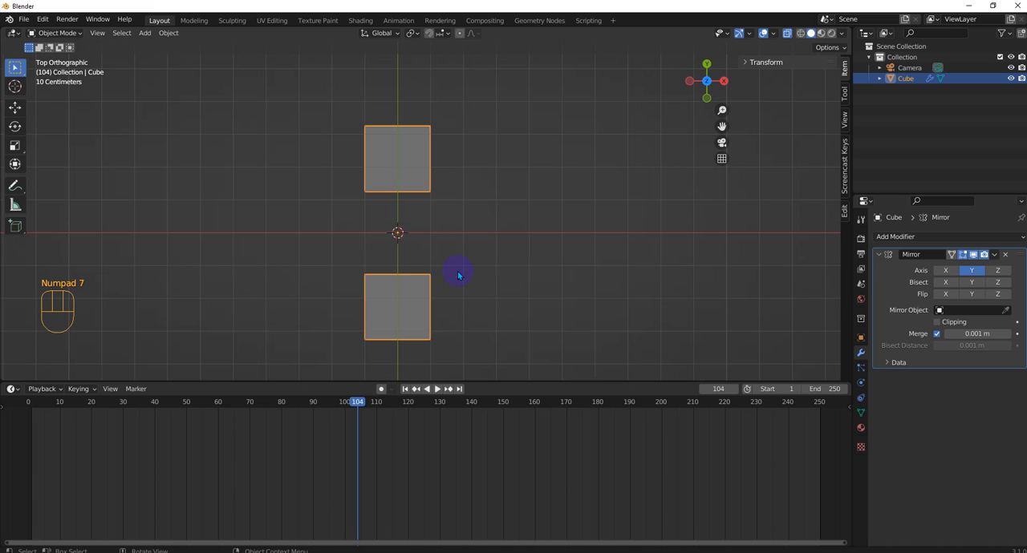
{"action": "key", "text": "g"}
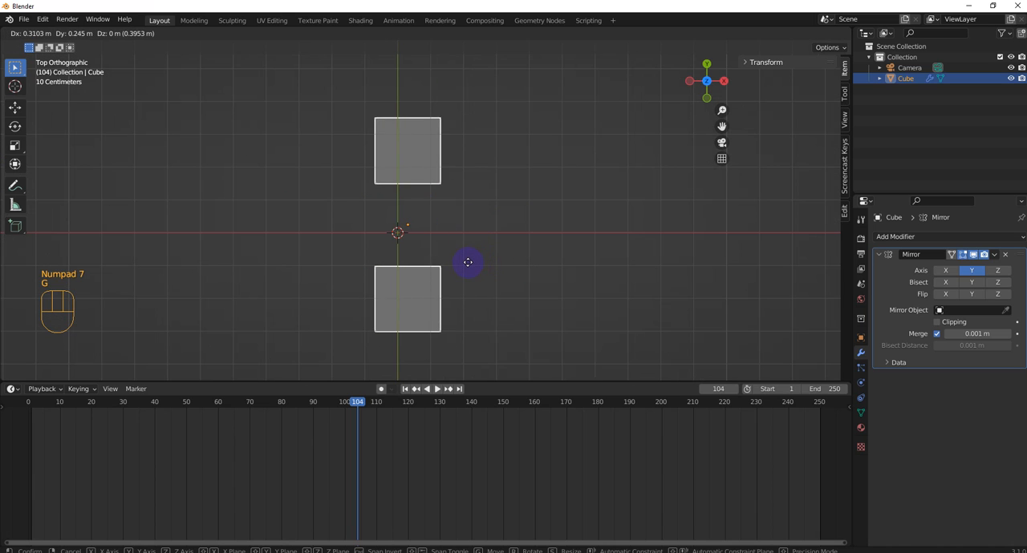
{"action": "key", "text": "Escape"}
{"action": "key", "text": "r"}
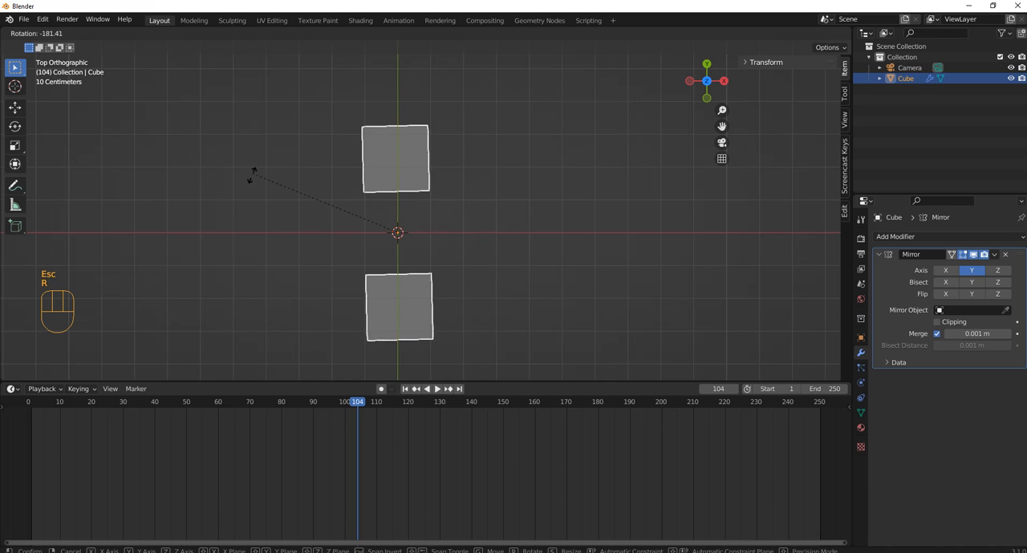
{"action": "key", "text": "Escape"}
{"action": "middle_click_drag", "start_coordinate": [561, 240], "coordinate": [439, 142]}
{"action": "middle_click_drag", "start_coordinate": [409, 319], "coordinate": [479, 288]}
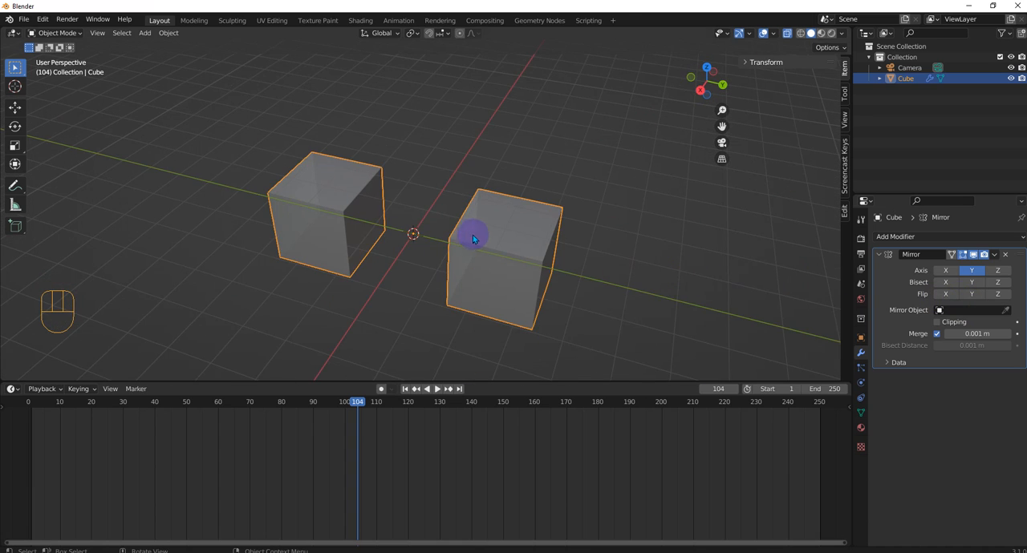
- Turn off the mirror's Y axis and add a second mesh cube at the world origin
{"action": "left_click", "coordinate": [979, 272]}
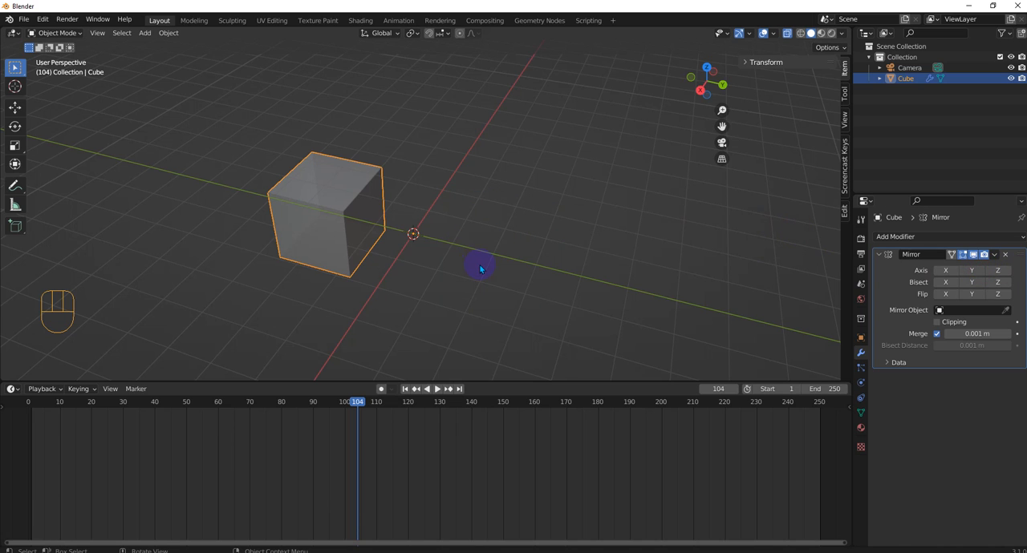
{"action": "key", "text": "shift+a"}
{"action": "mouse_move", "coordinate": [479, 265]}
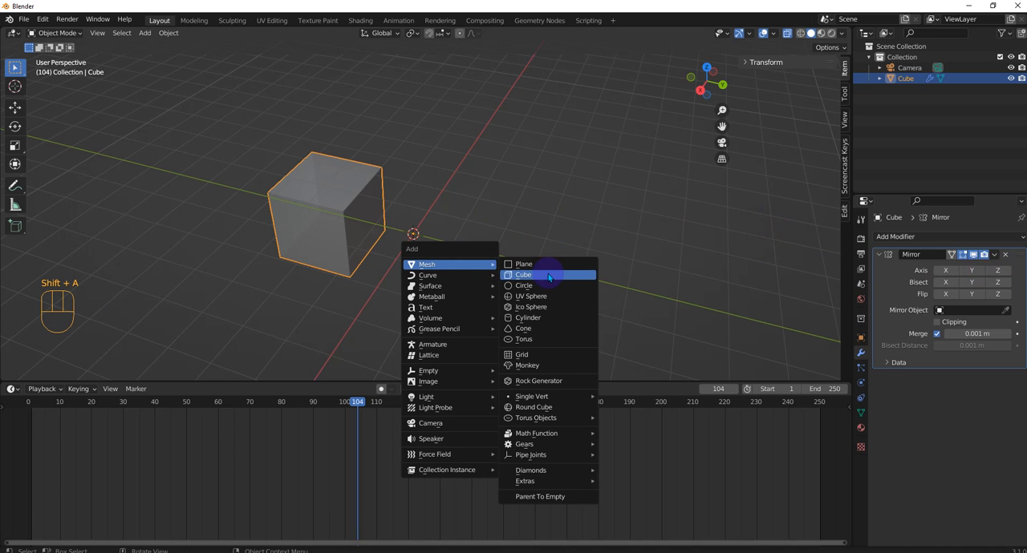
{"action": "left_click", "coordinate": [523, 275]}
- Move the second cube about 4.39 m along the global Y axis
{"action": "key", "text": "g"}
{"action": "key", "text": "Escape"}
{"action": "key", "text": "g"}
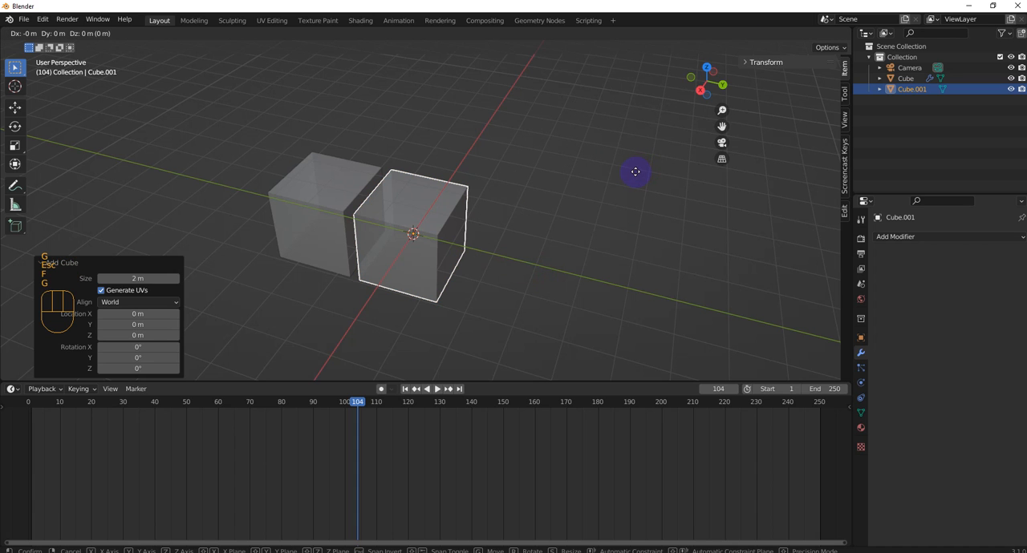
{"action": "key", "text": "y"}
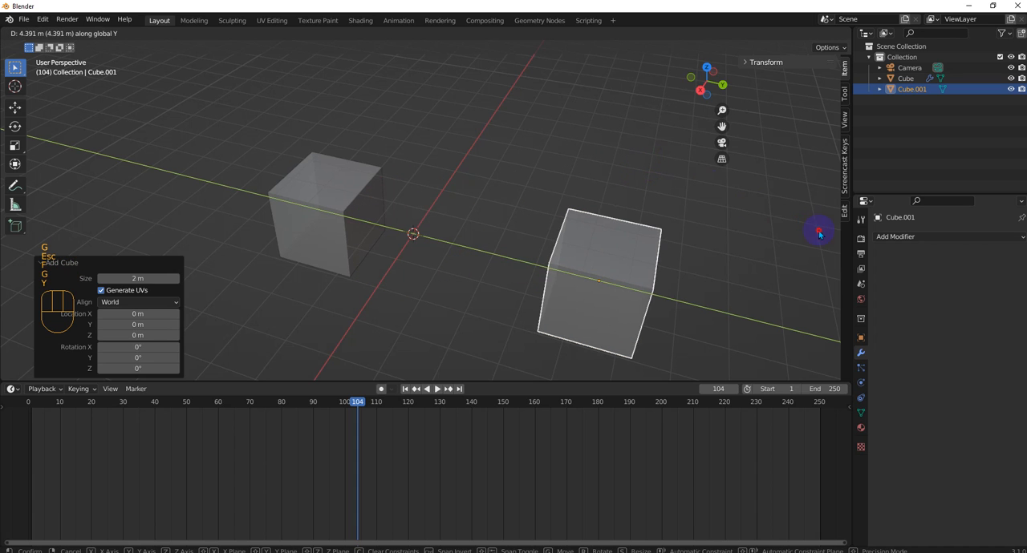
{"action": "left_click", "coordinate": [819, 230]}
{"action": "scroll", "coordinate": [552, 286], "scroll_direction": "down", "scroll_amount": 2}
{"action": "middle_click_drag", "start_coordinate": [552, 286], "coordinate": [522, 266]}
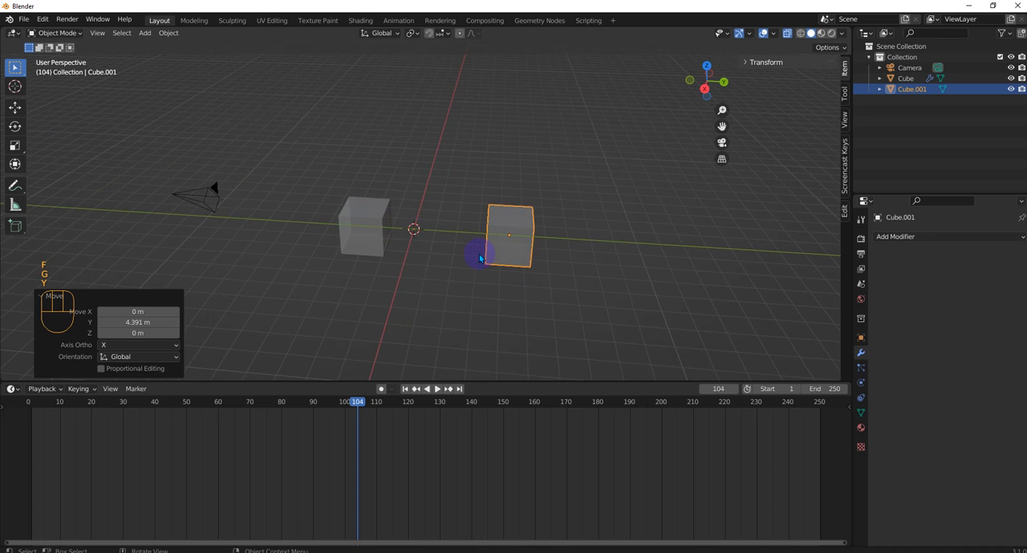
{"action": "scroll", "coordinate": [527, 255], "scroll_direction": "up", "scroll_amount": 2}
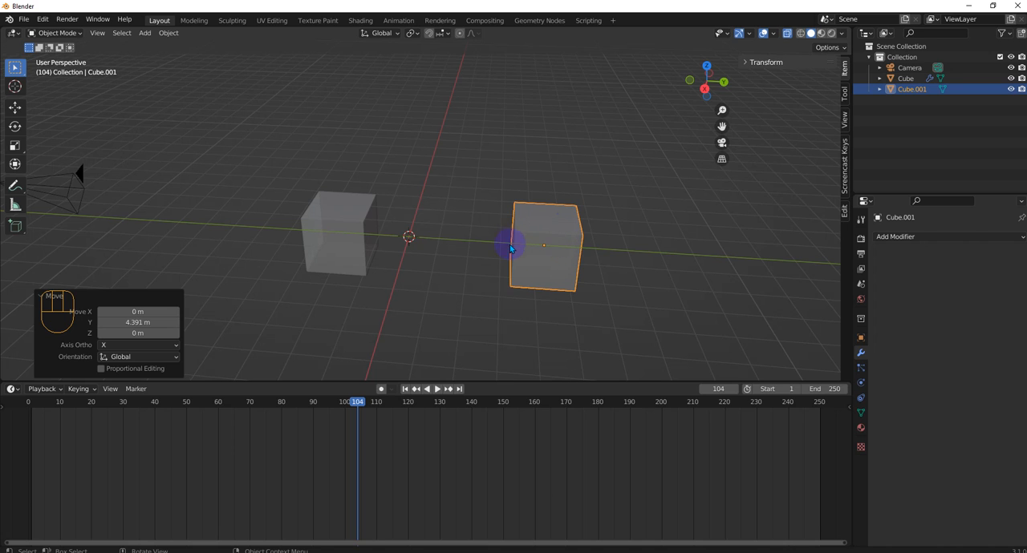
{"action": "middle_click_drag", "start_coordinate": [552, 267], "coordinate": [539, 246]}
- Set the second cube as the Mirror Object in the first cube's Mirror modifier and enable mirroring on the Y axis
{"action": "left_click", "coordinate": [341, 250]}
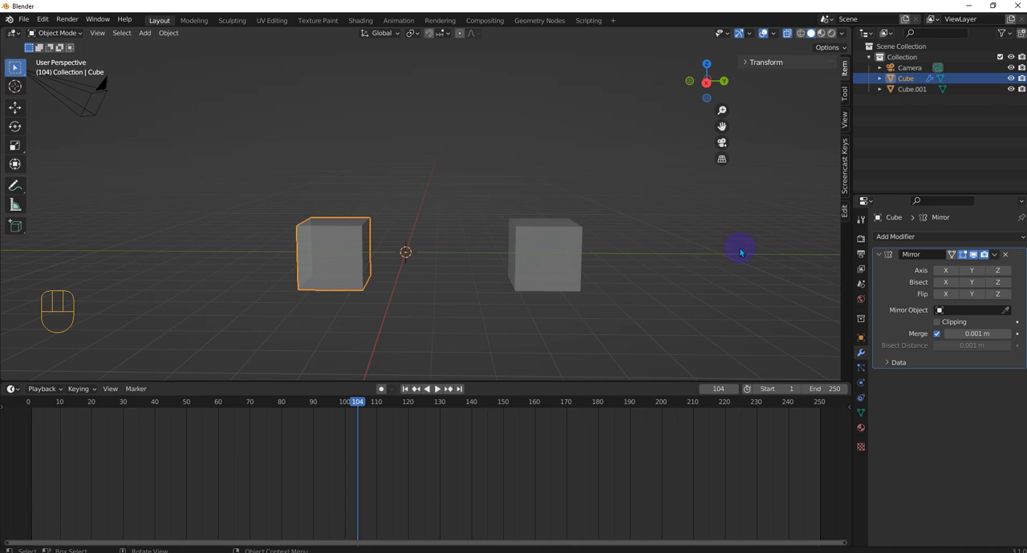
{"action": "left_click", "coordinate": [544, 248]}
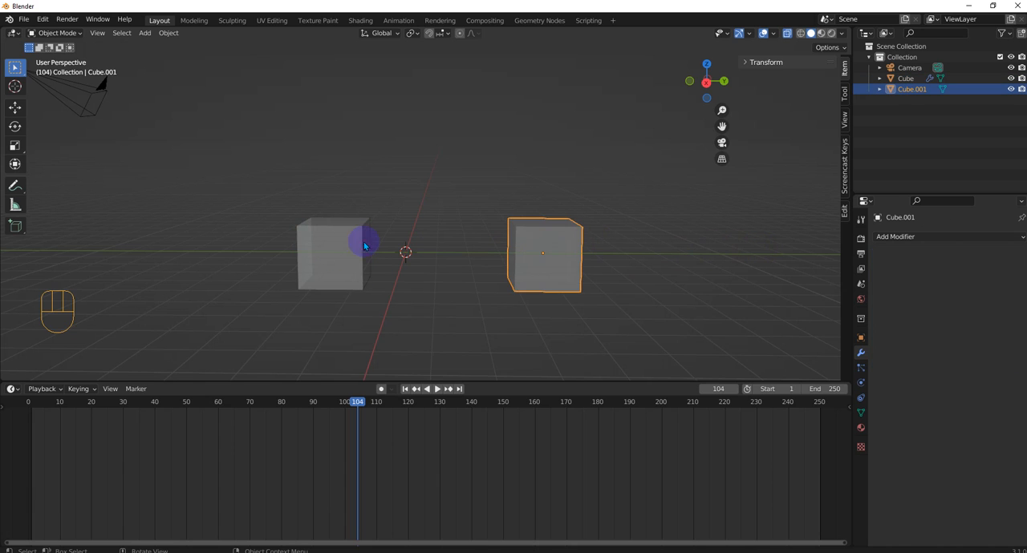
{"action": "left_click", "coordinate": [321, 242]}
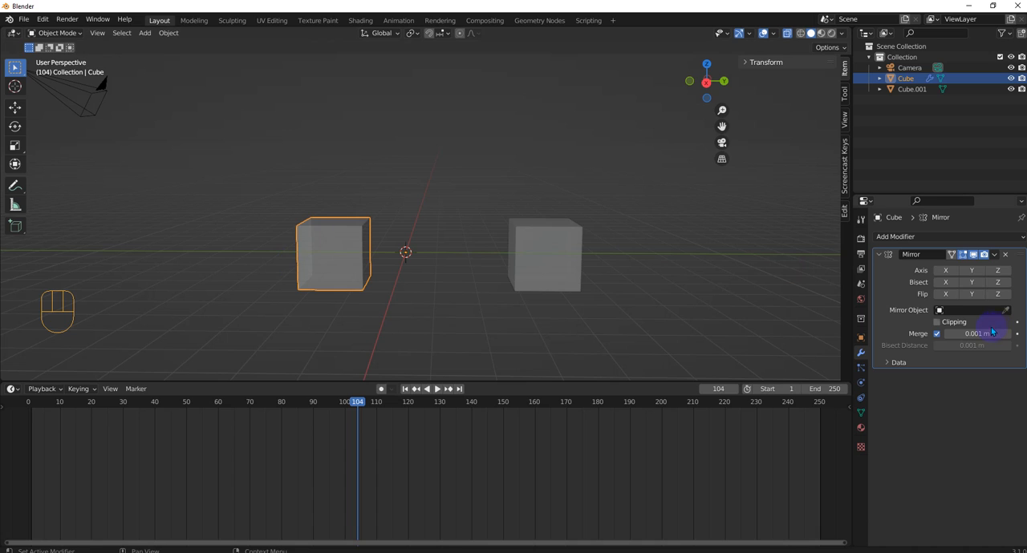
{"action": "left_click_drag", "start_coordinate": [1006, 311], "coordinate": [539, 249]}
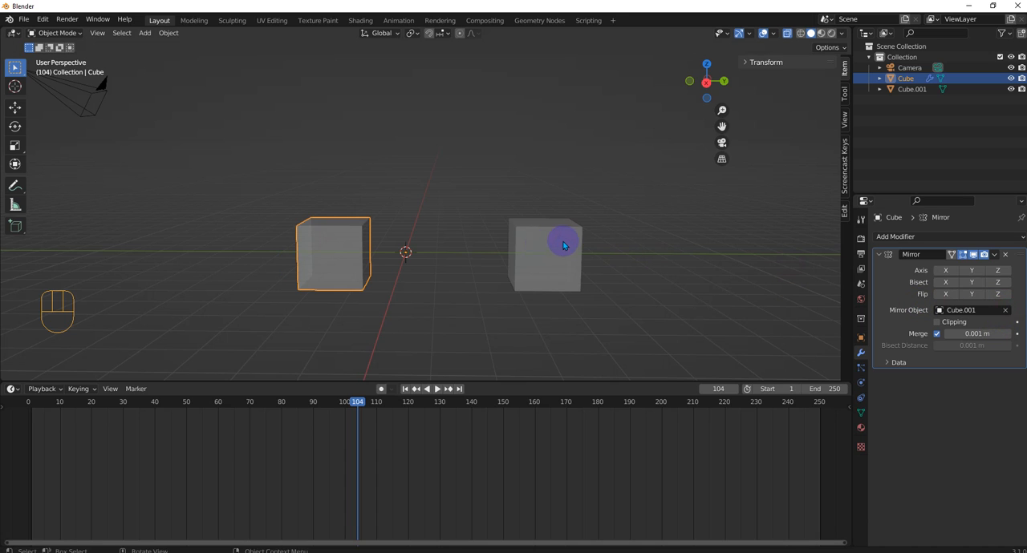
{"action": "left_click", "coordinate": [972, 270]}
{"action": "middle_click_drag", "start_coordinate": [682, 278], "coordinate": [337, 231]}
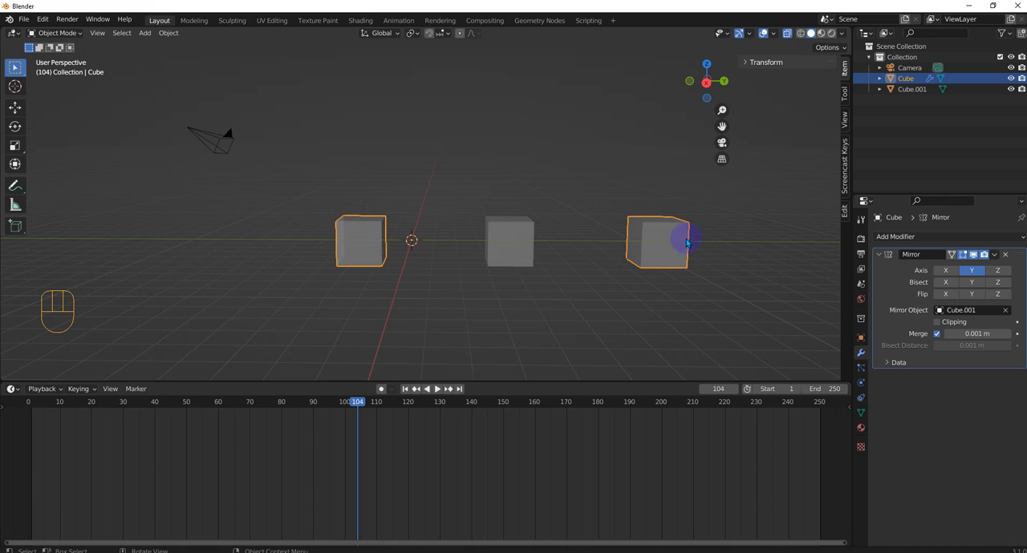
{"action": "middle_click_drag", "start_coordinate": [504, 226], "coordinate": [452, 236]}
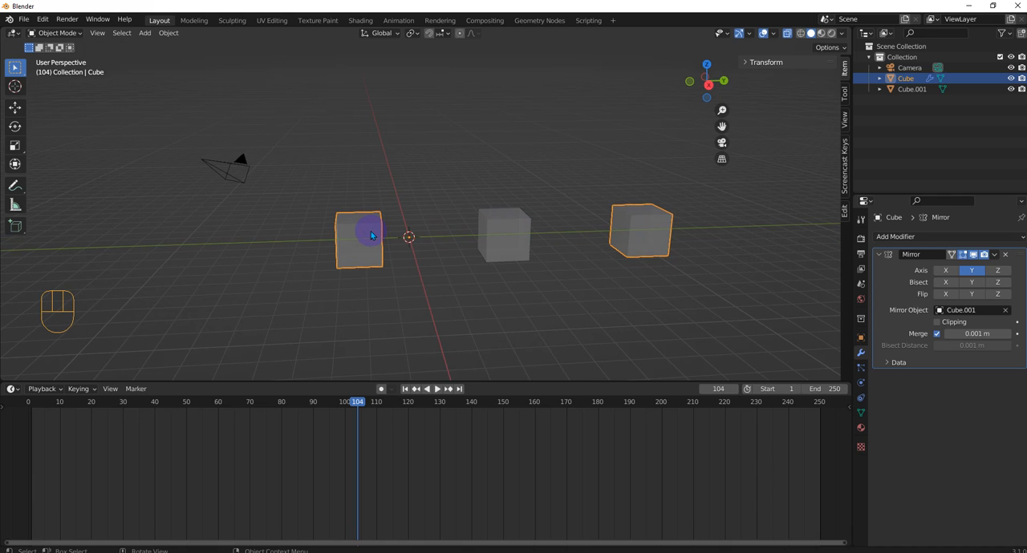
- Select both cubes and delete them from the scene
{"action": "left_click_drag", "start_coordinate": [311, 151], "coordinate": [733, 334]}
{"action": "key", "text": "Delete"}
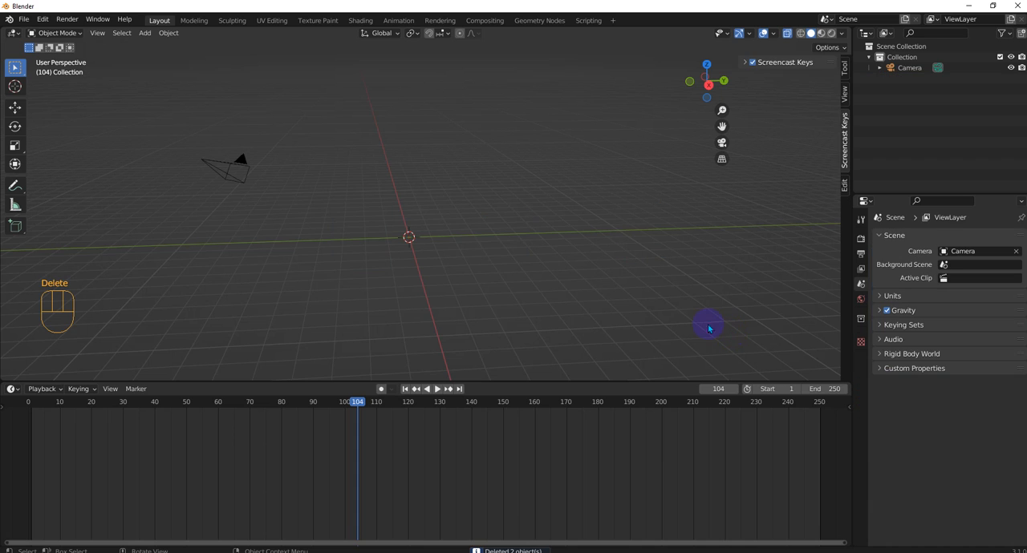
- Add a Round Cube mesh at the world origin and set its radius to 1.00
{"action": "middle_click_drag", "start_coordinate": [506, 269], "coordinate": [432, 270]}
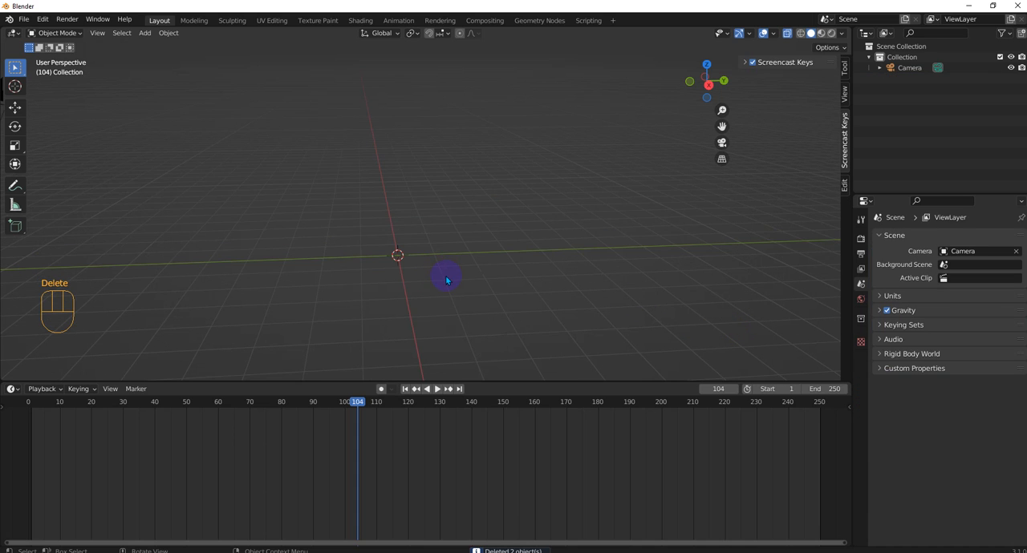
{"action": "key", "text": "shift+a"}
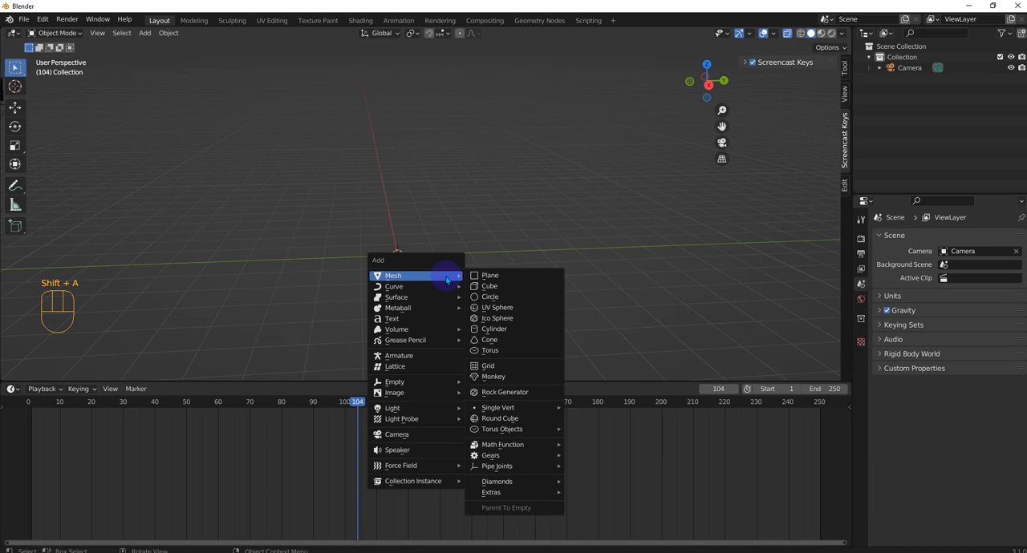
{"action": "left_click", "coordinate": [494, 419]}
{"action": "scroll", "coordinate": [426, 232], "scroll_direction": "up", "scroll_amount": 3}
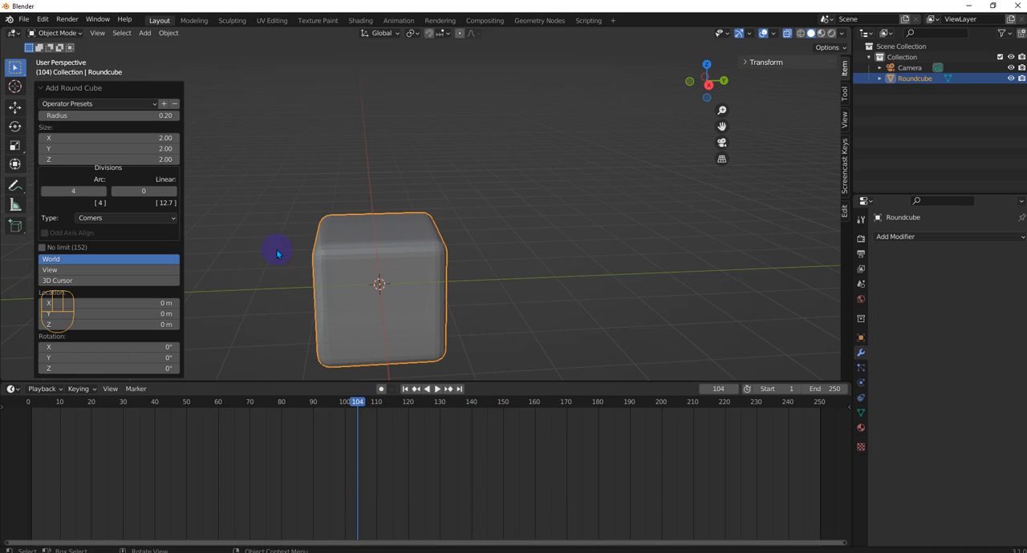
{"action": "left_click", "coordinate": [100, 116]}
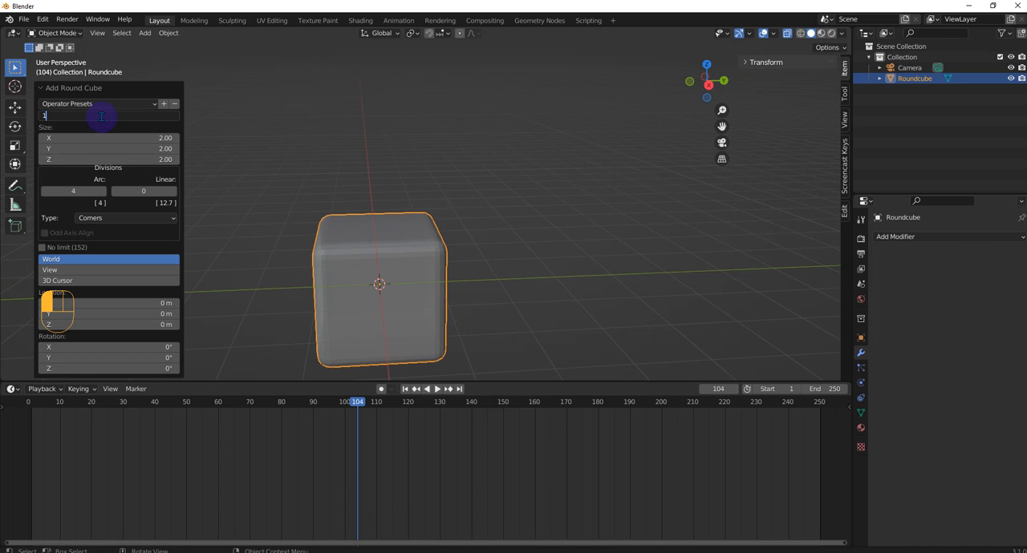
{"action": "type", "text": "1"}
{"action": "key", "text": "Return"}
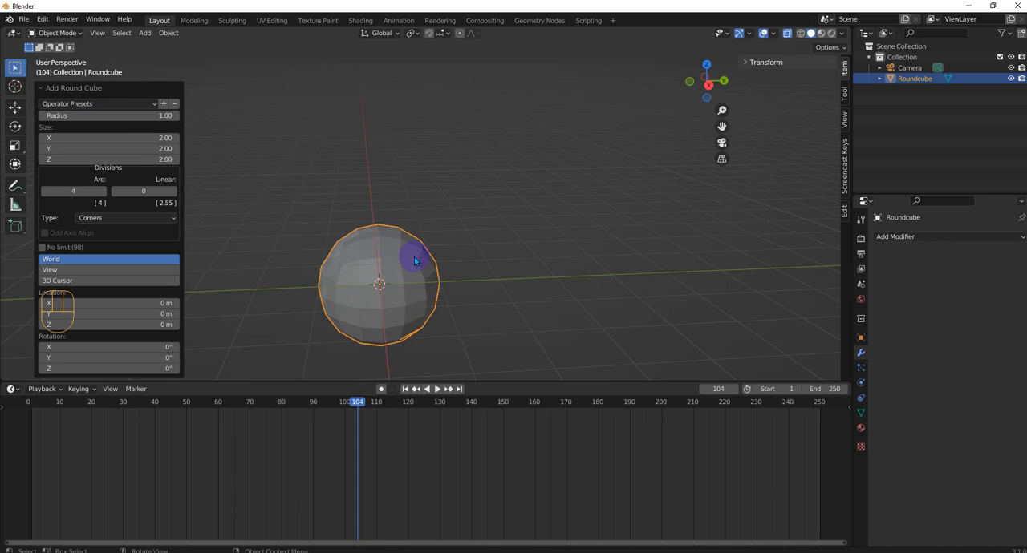
{"action": "key", "text": "Escape"}
- In Edit Mode, select all faces on the positive Y half of the sphere from the right orthographic view and delete them
{"action": "key", "text": "Tab"}
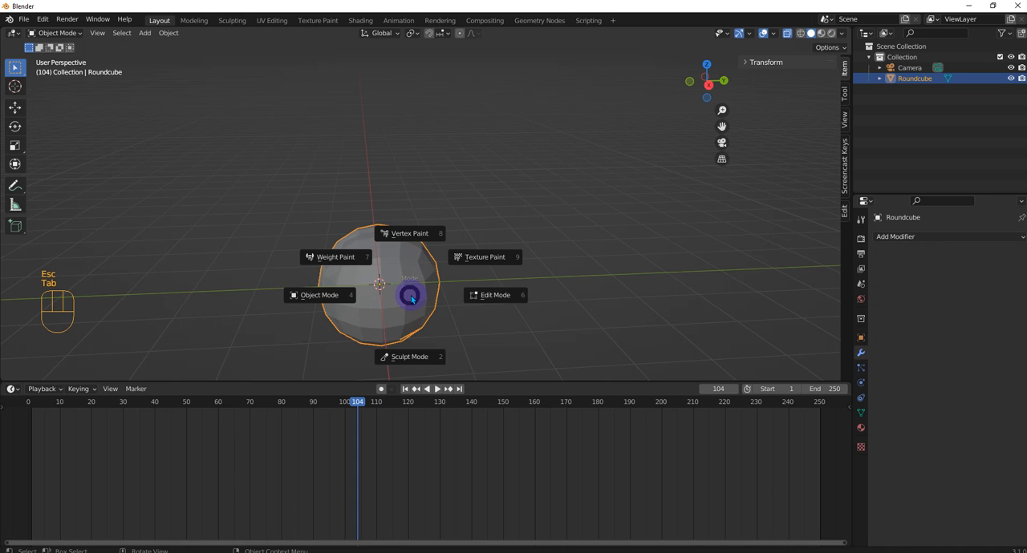
{"action": "left_click", "coordinate": [485, 294]}
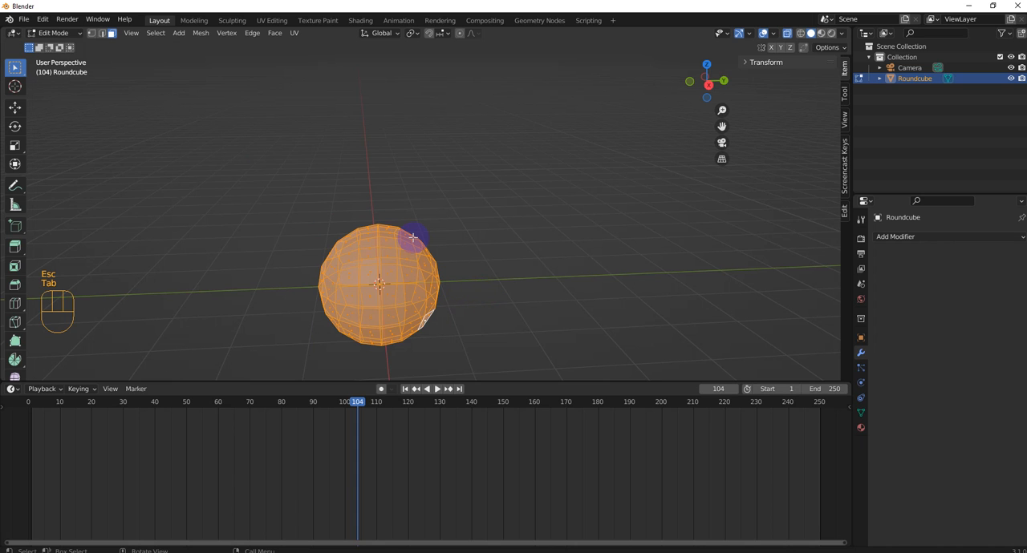
{"action": "key", "text": "KP_3"}
{"action": "left_click_drag", "start_coordinate": [384, 213], "coordinate": [521, 413]}
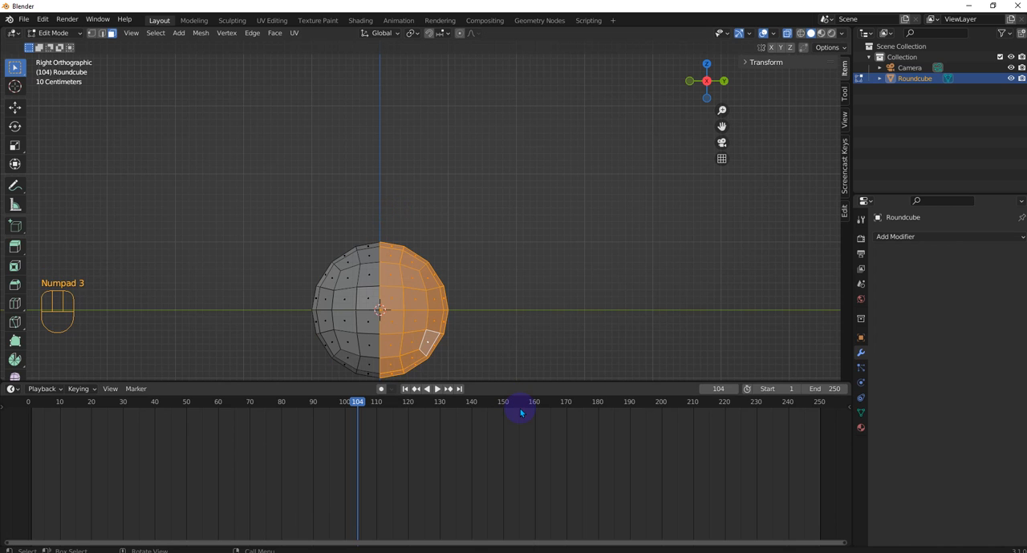
{"action": "key", "text": "Delete"}
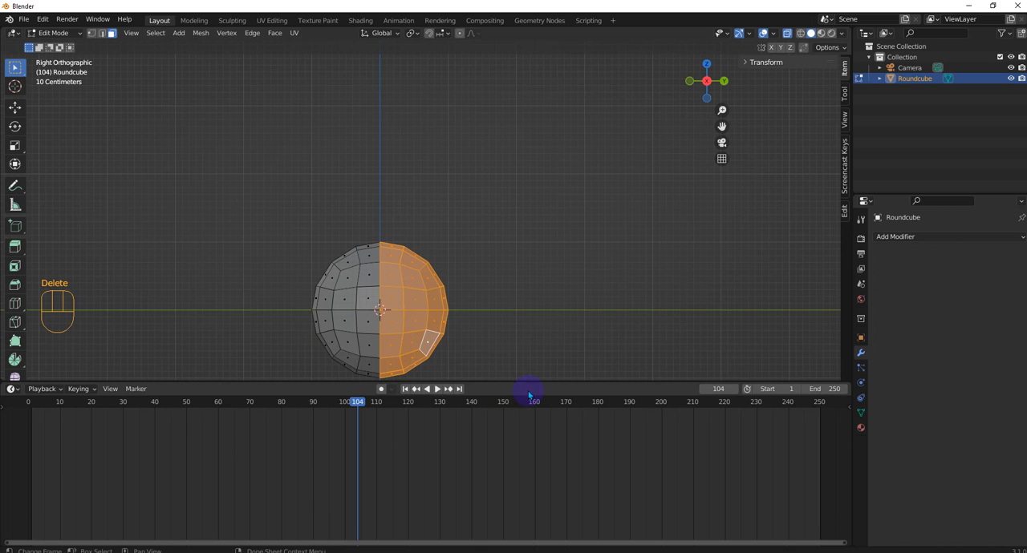
{"action": "key", "text": "Delete"}
{"action": "left_click", "coordinate": [499, 287]}
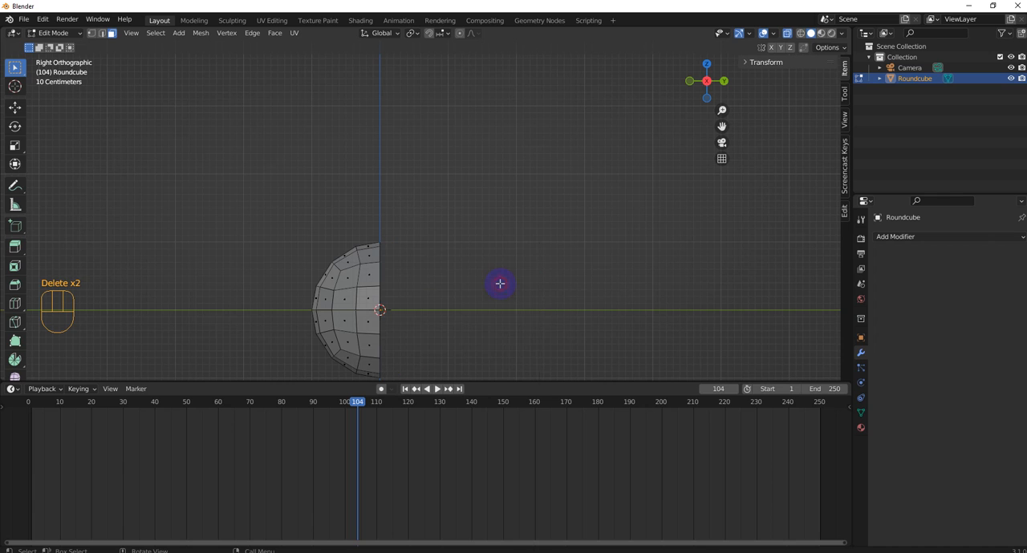
- Return to Object Mode and give the half sphere a Mirror modifier on the Y axis only, with a 0.022 m merge distance
{"action": "key", "text": "Tab"}
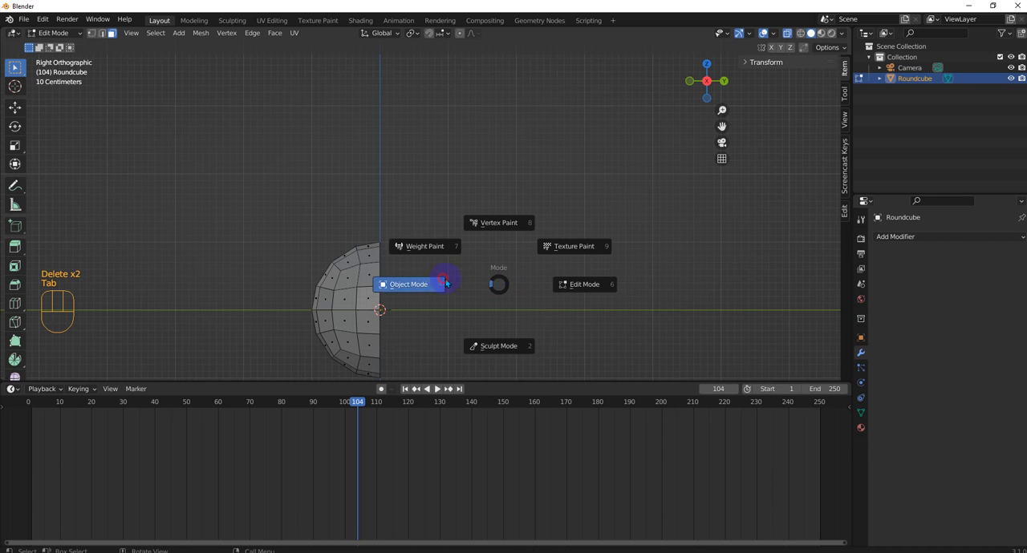
{"action": "left_click", "coordinate": [443, 284]}
{"action": "left_click", "coordinate": [895, 236]}
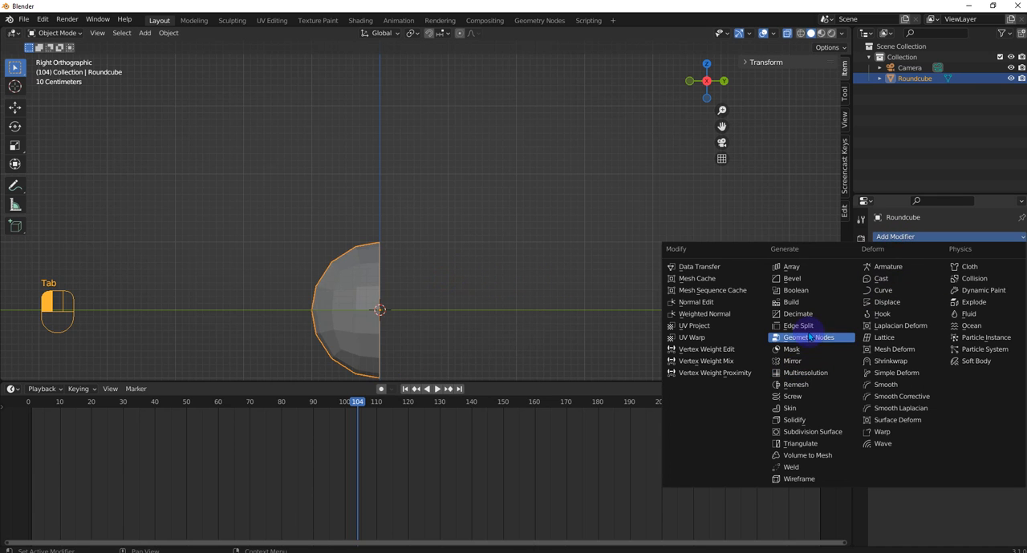
{"action": "left_click", "coordinate": [791, 361]}
{"action": "left_click", "coordinate": [972, 271]}
{"action": "left_click", "coordinate": [946, 272]}
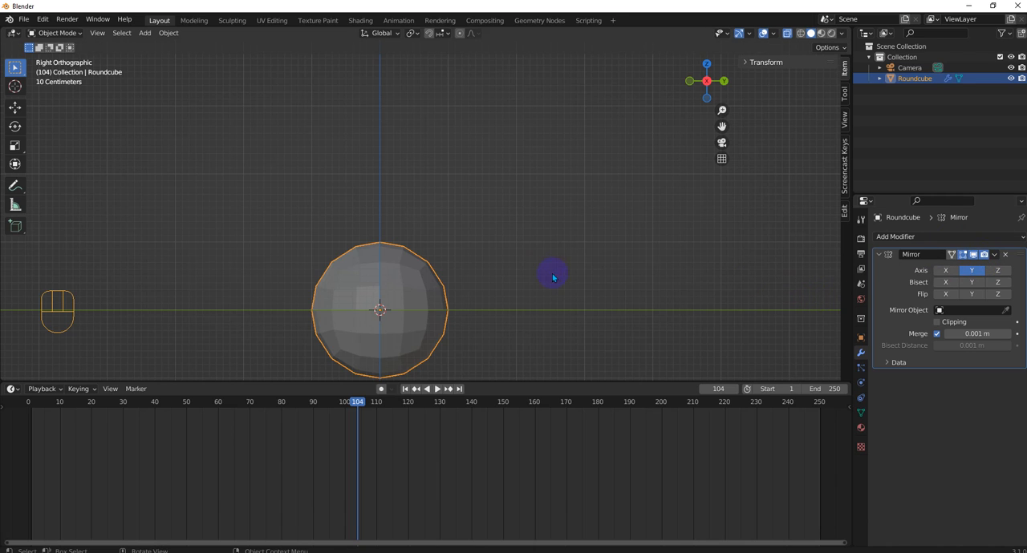
{"action": "left_click", "coordinate": [976, 334]}
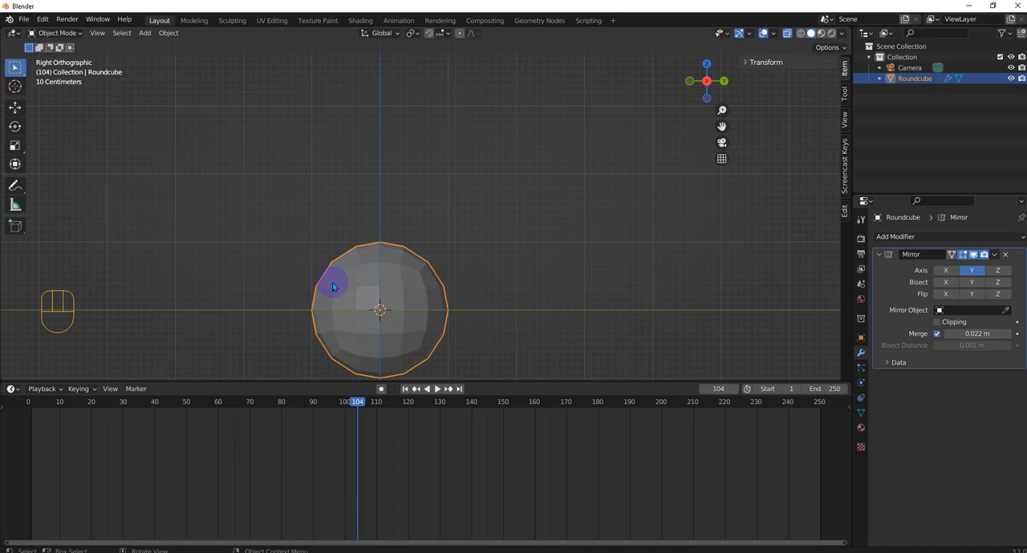
- In Edit Mode, move the upper outer faces of the half sphere about -1.09 m in Y and 0.60 m in Z
{"action": "key", "text": "Tab"}
{"action": "left_click", "coordinate": [421, 282]}
{"action": "left_click_drag", "start_coordinate": [296, 239], "coordinate": [341, 297]}
{"action": "key", "text": "g"}
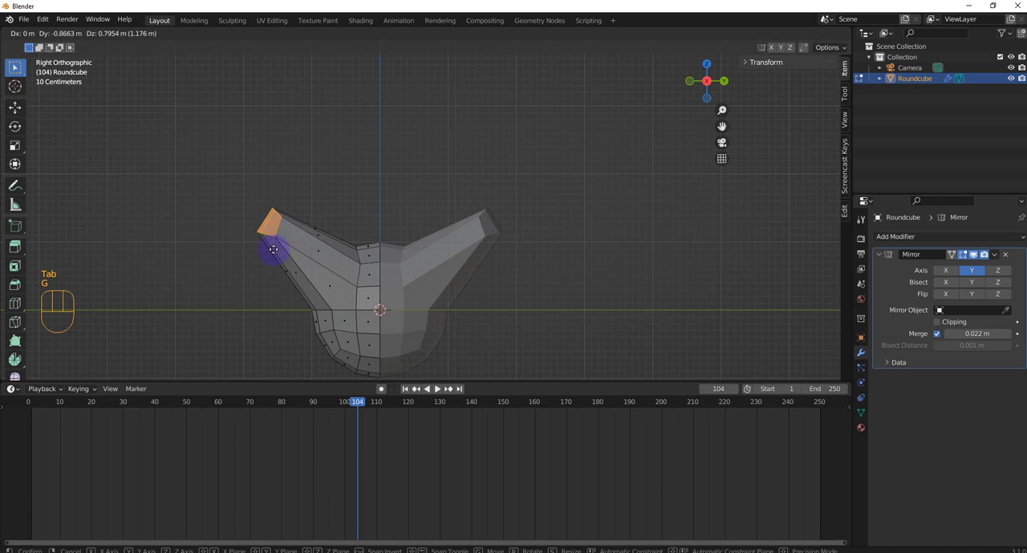
{"action": "left_click", "coordinate": [264, 245]}
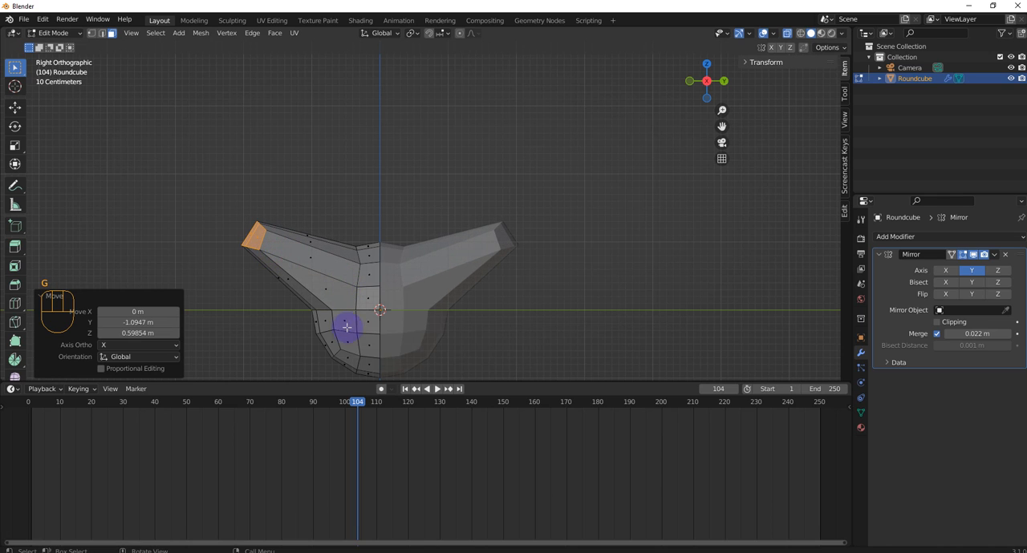
- Select the outer faces just below the Y axis line and enable proportional editing
{"action": "left_click", "coordinate": [309, 295]}
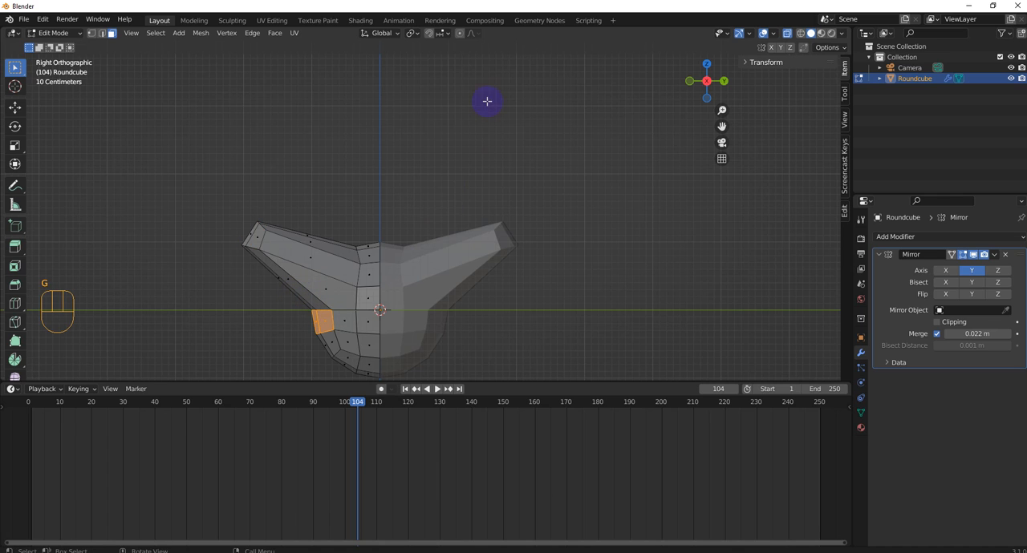
{"action": "left_click", "coordinate": [461, 35]}
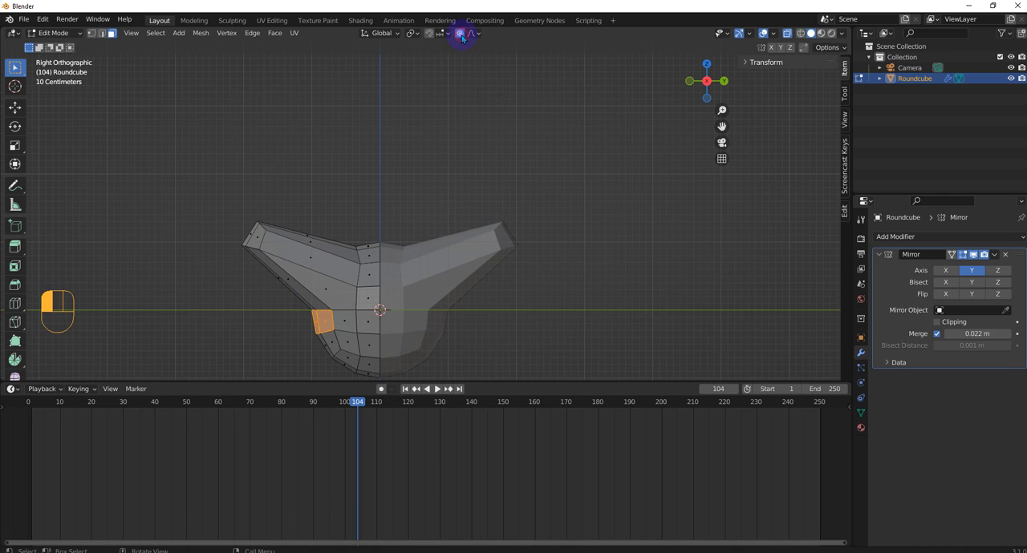
- Try pulling the selected faces outward along negative Y with smooth proportional falloff, varying the influence size between about 0.68 m and 1 m
{"action": "key", "text": "g"}
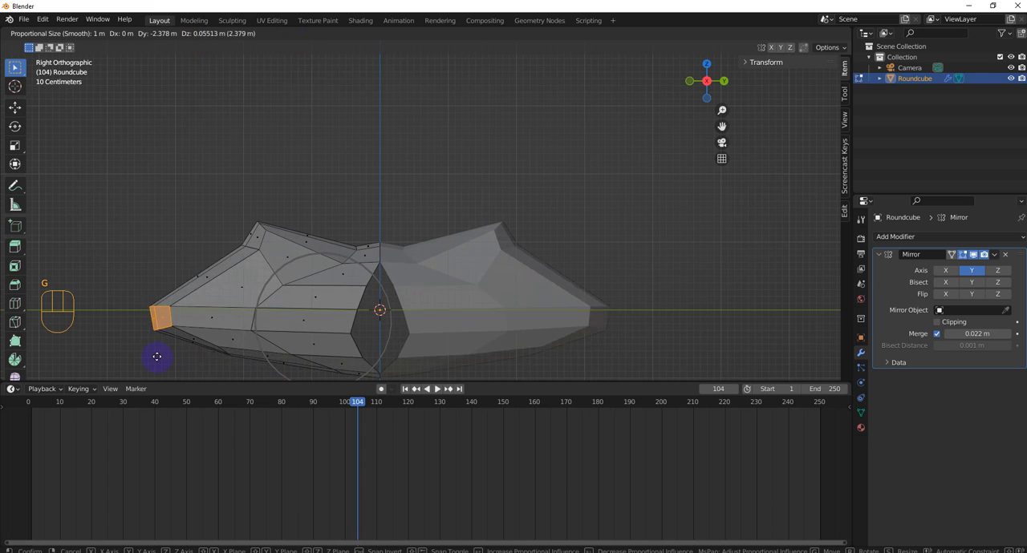
{"action": "scroll", "coordinate": [248, 349], "scroll_direction": "up", "scroll_amount": 4}
{"action": "scroll", "coordinate": [248, 349], "scroll_direction": "down", "scroll_amount": 4}
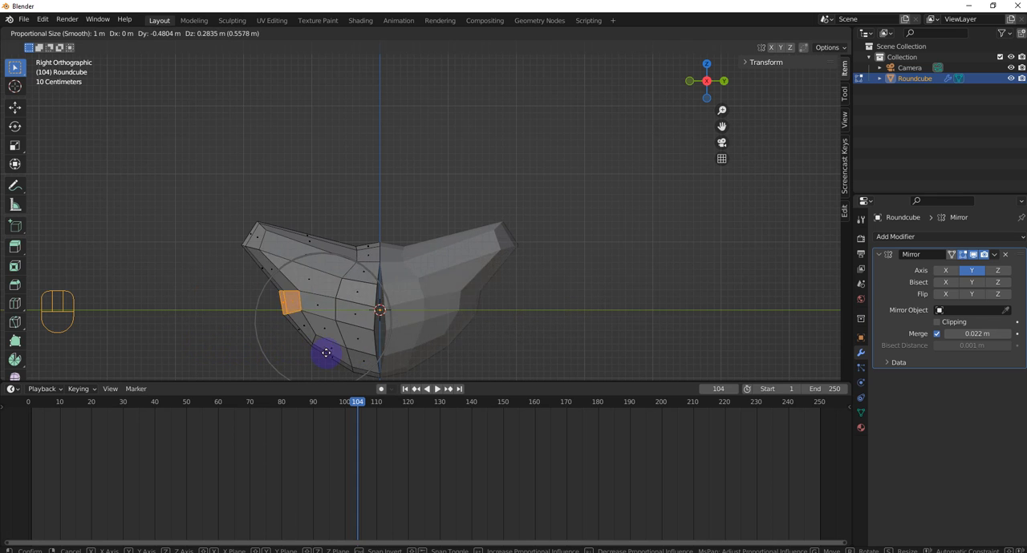
{"action": "scroll", "coordinate": [245, 349], "scroll_direction": "up", "scroll_amount": 3}
{"action": "scroll", "coordinate": [245, 349], "scroll_direction": "up", "scroll_amount": 1}
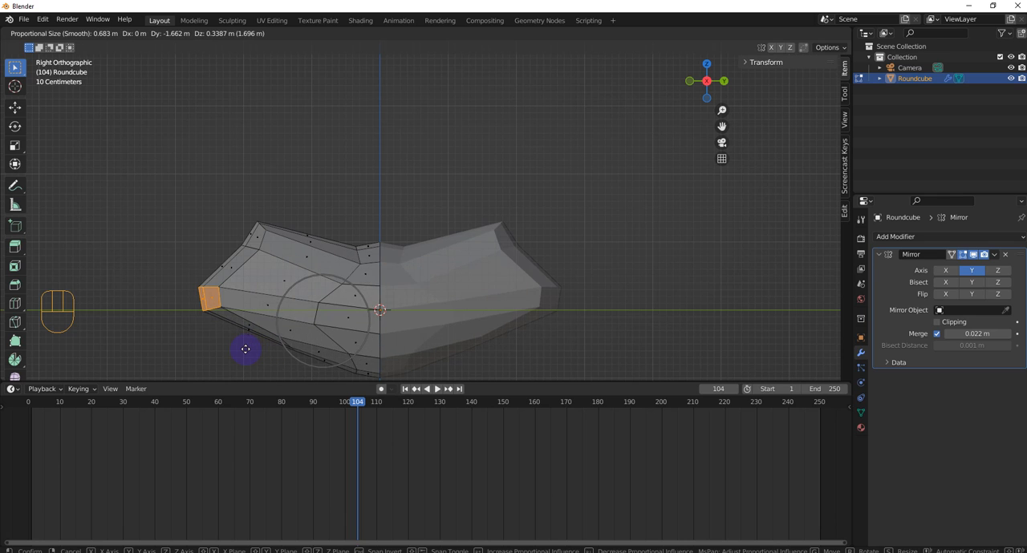
{"action": "scroll", "coordinate": [246, 349], "scroll_direction": "up", "scroll_amount": 1}
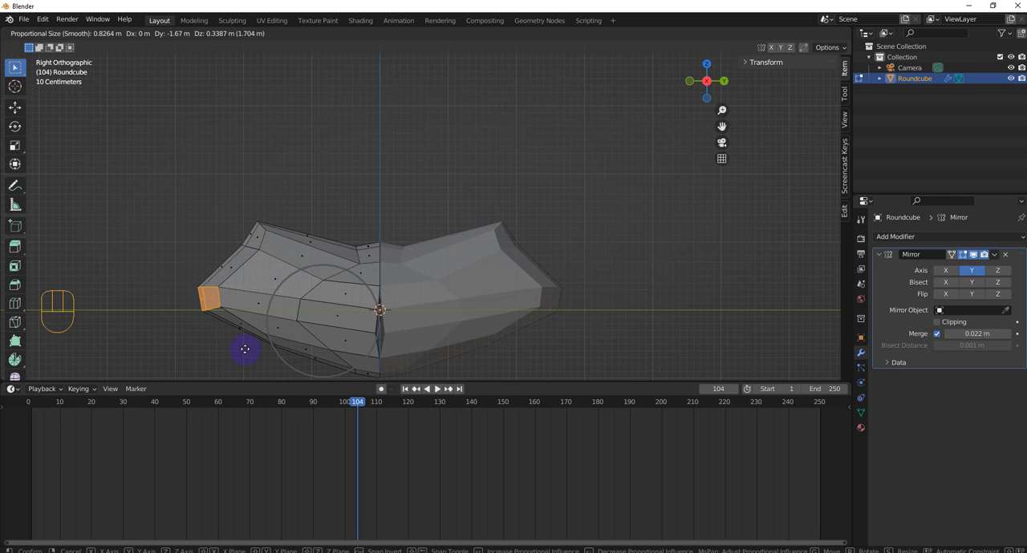
{"action": "scroll", "coordinate": [245, 349], "scroll_direction": "up", "scroll_amount": 1}
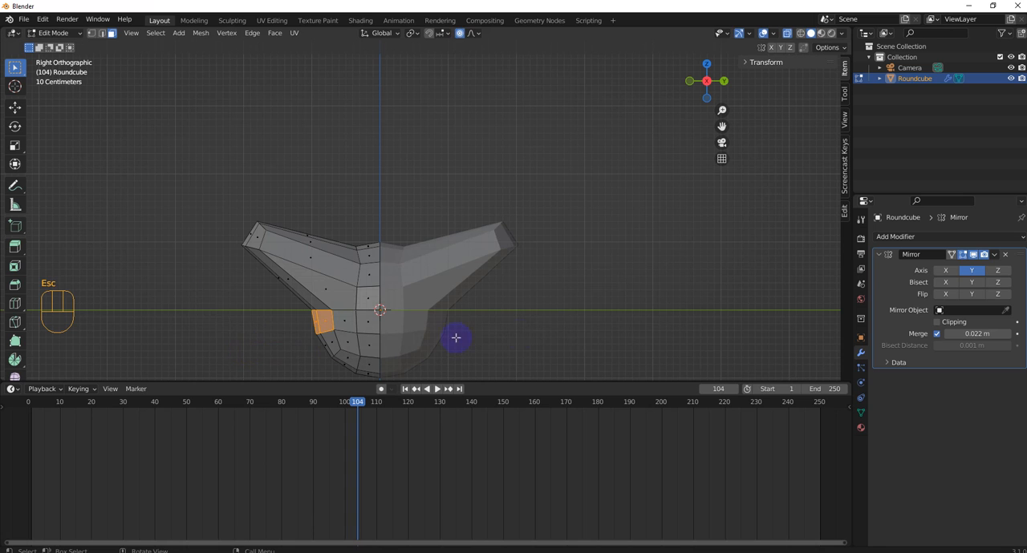
{"action": "middle_click_drag", "start_coordinate": [470, 289], "coordinate": [433, 297]}
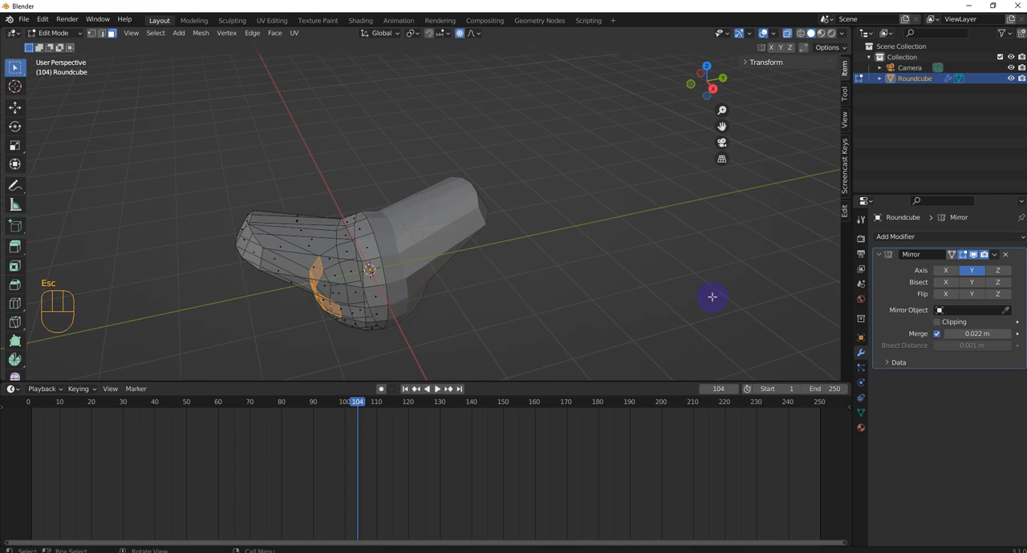